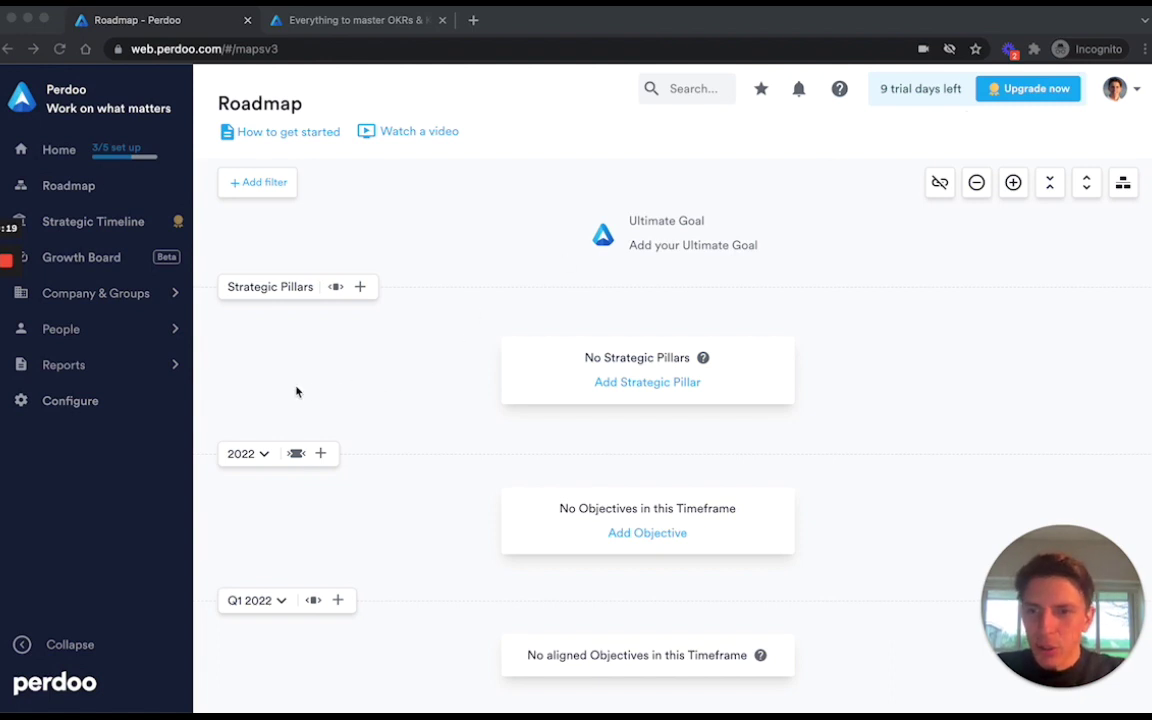
# Confirm Flexible Objective progress calculation is checked in company Features, then go back to the Roadmap.
pyautogui.click(128, 406)
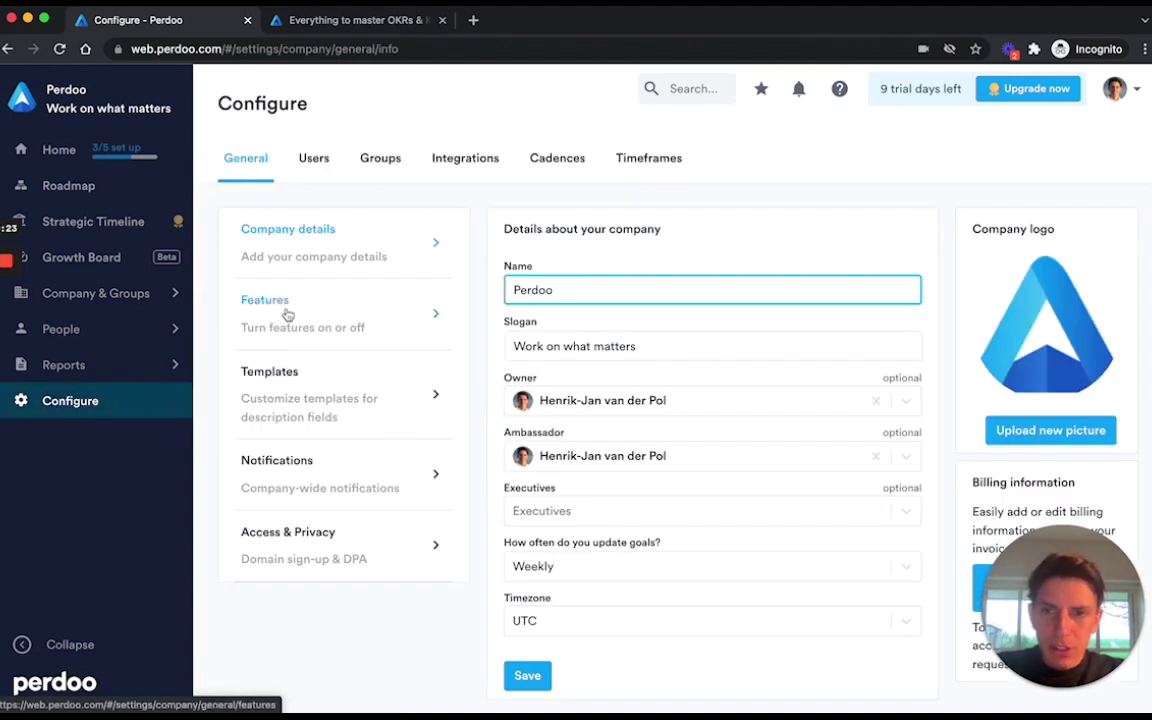
pyautogui.click(287, 313)
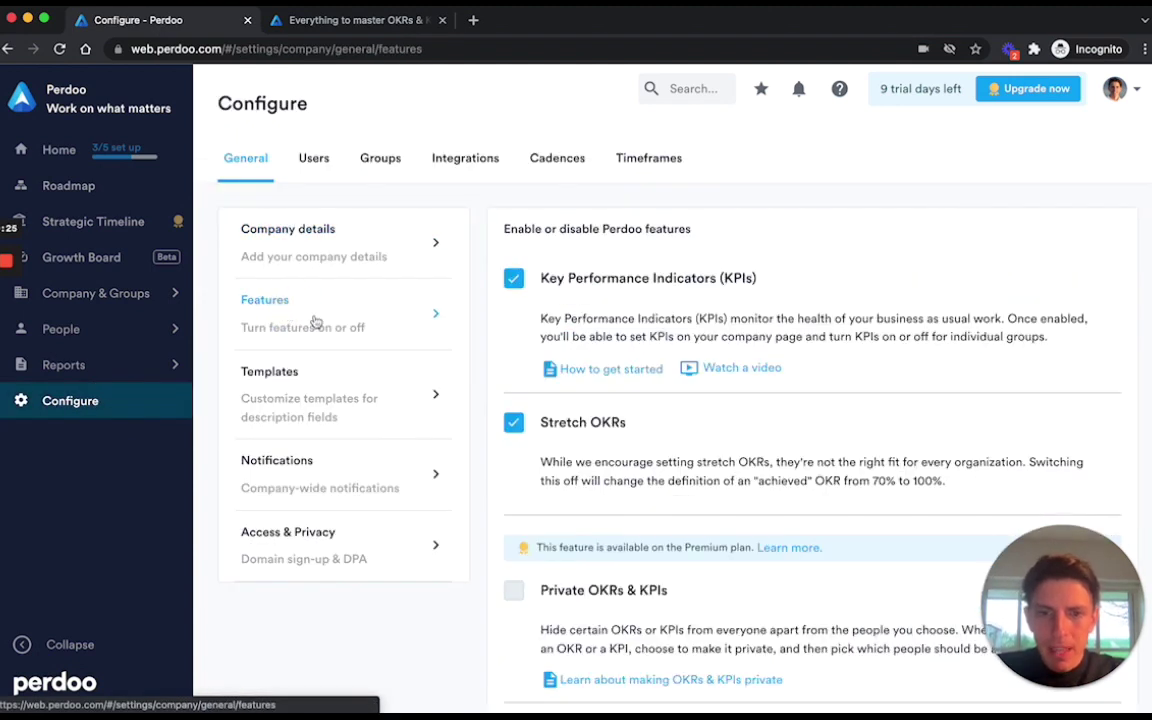
pyautogui.scroll(-5, 640, 572)
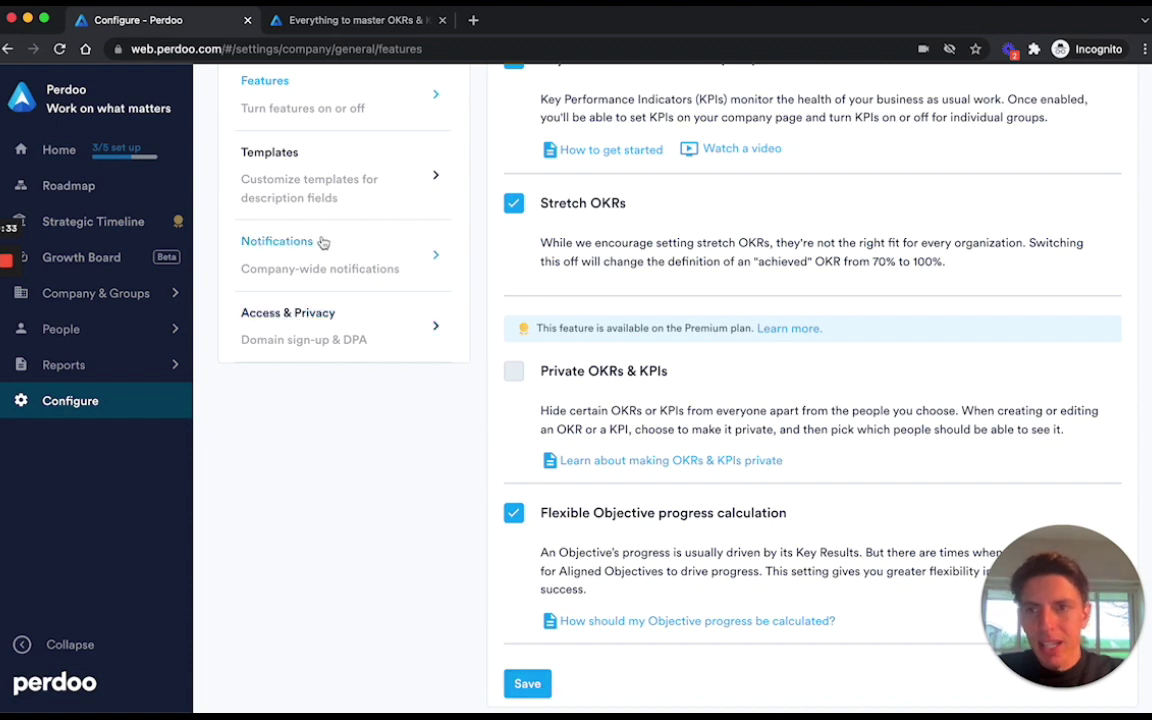
pyautogui.click(157, 188)
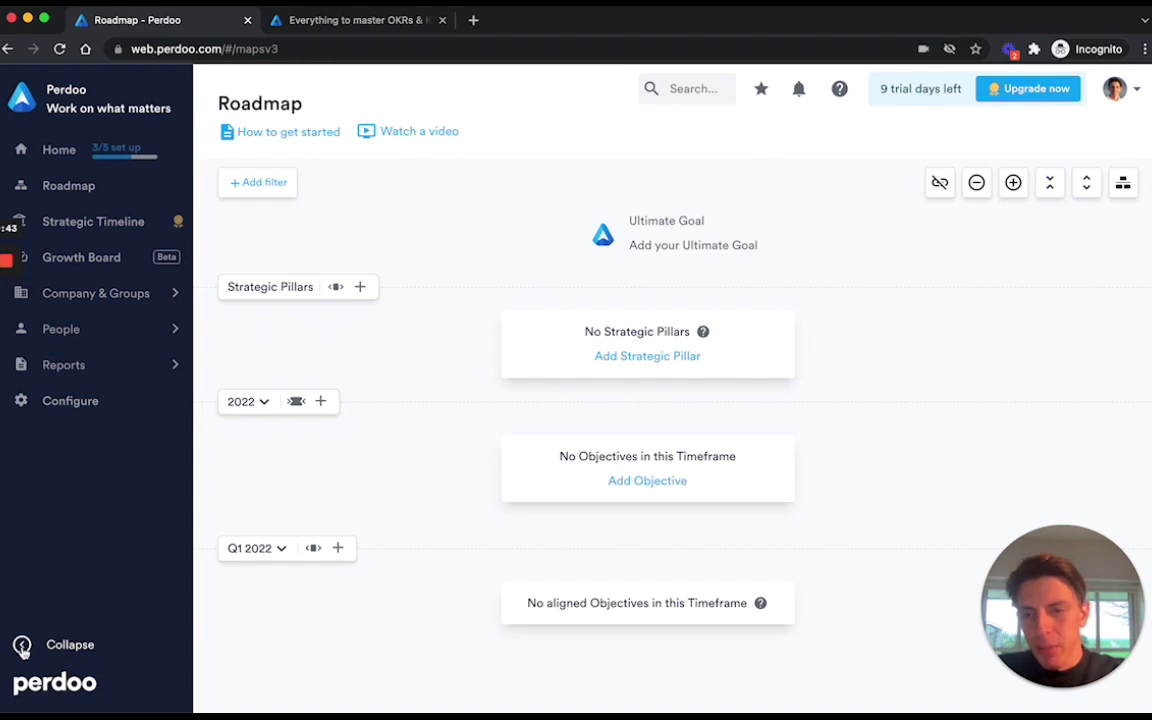
# Collapse the sidebar and enter the Ultimate Goal 'Help ambitious organizations execute strategy and propel their growth.'.
pyautogui.click(22, 646)
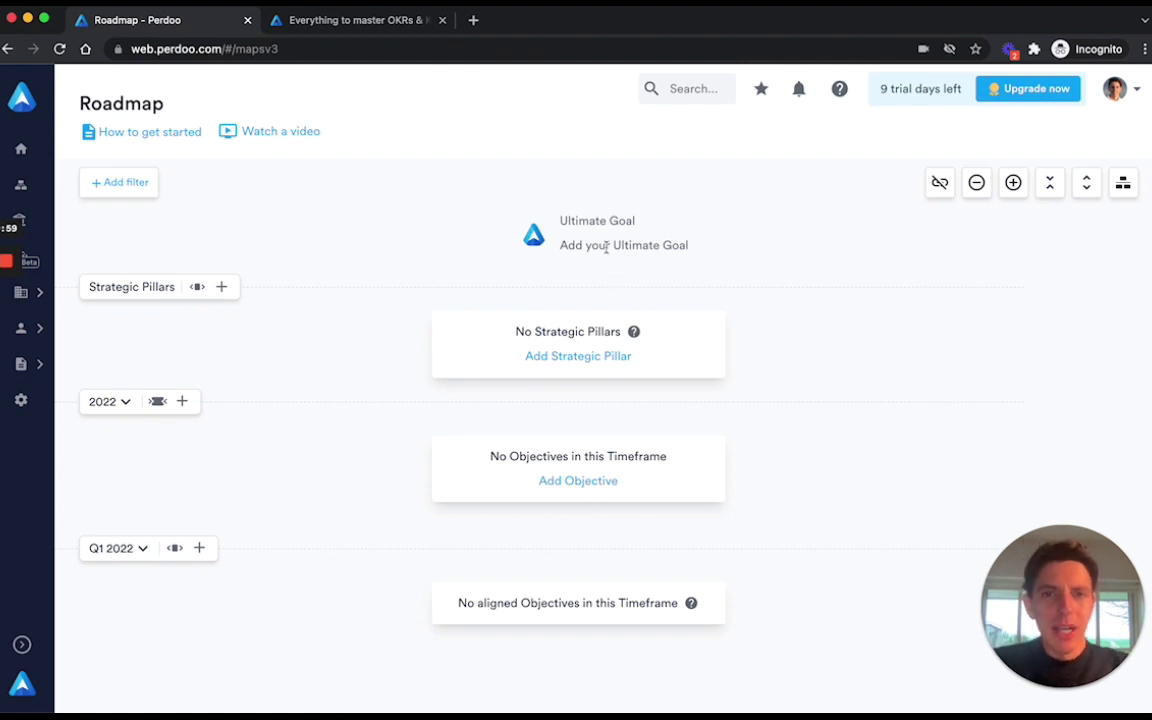
pyautogui.click(600, 247)
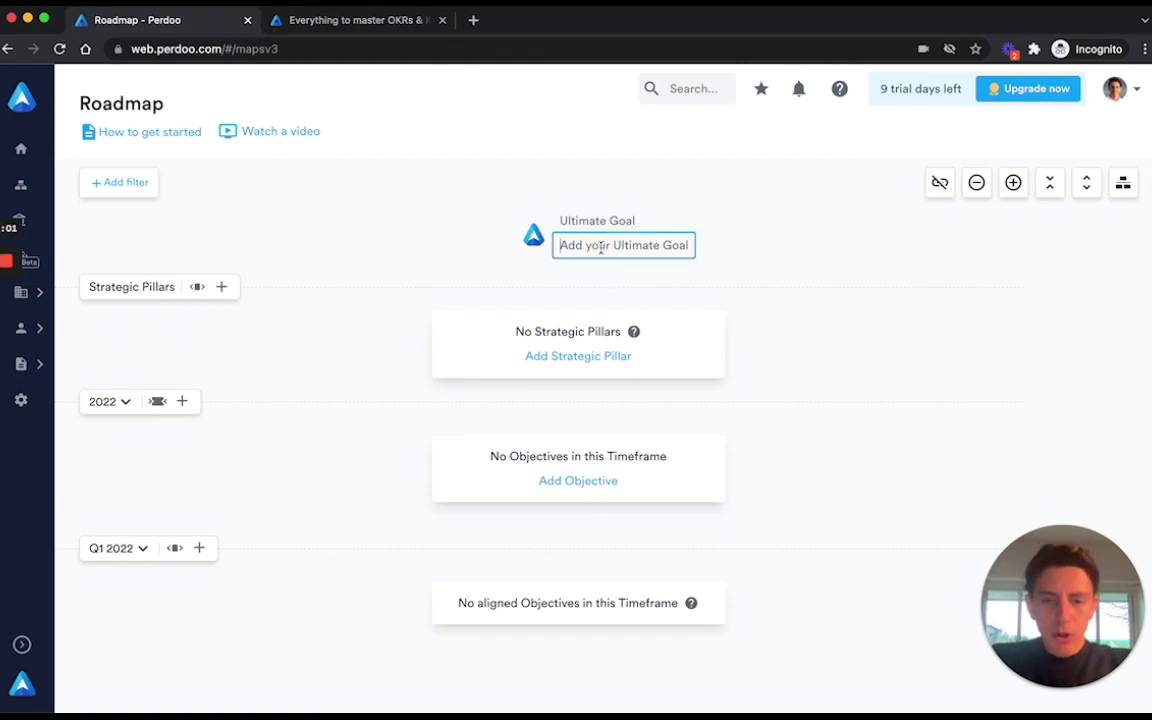
pyautogui.write('Help a')
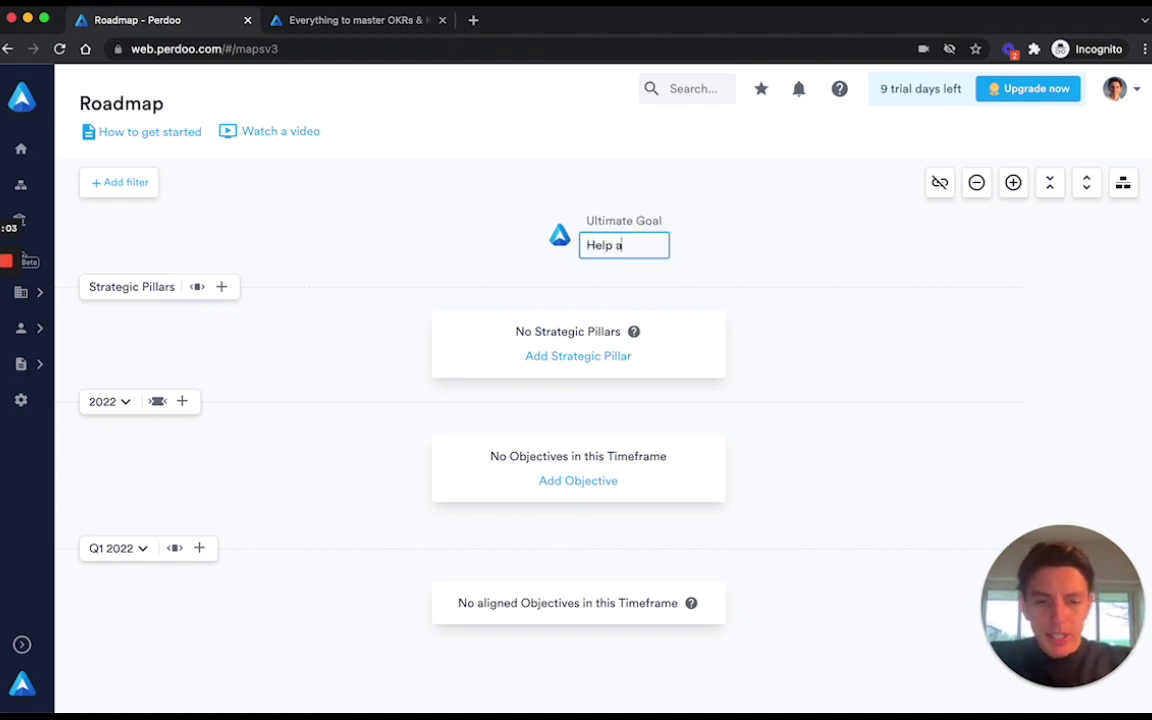
pyautogui.write('mbitous orgnaizat')
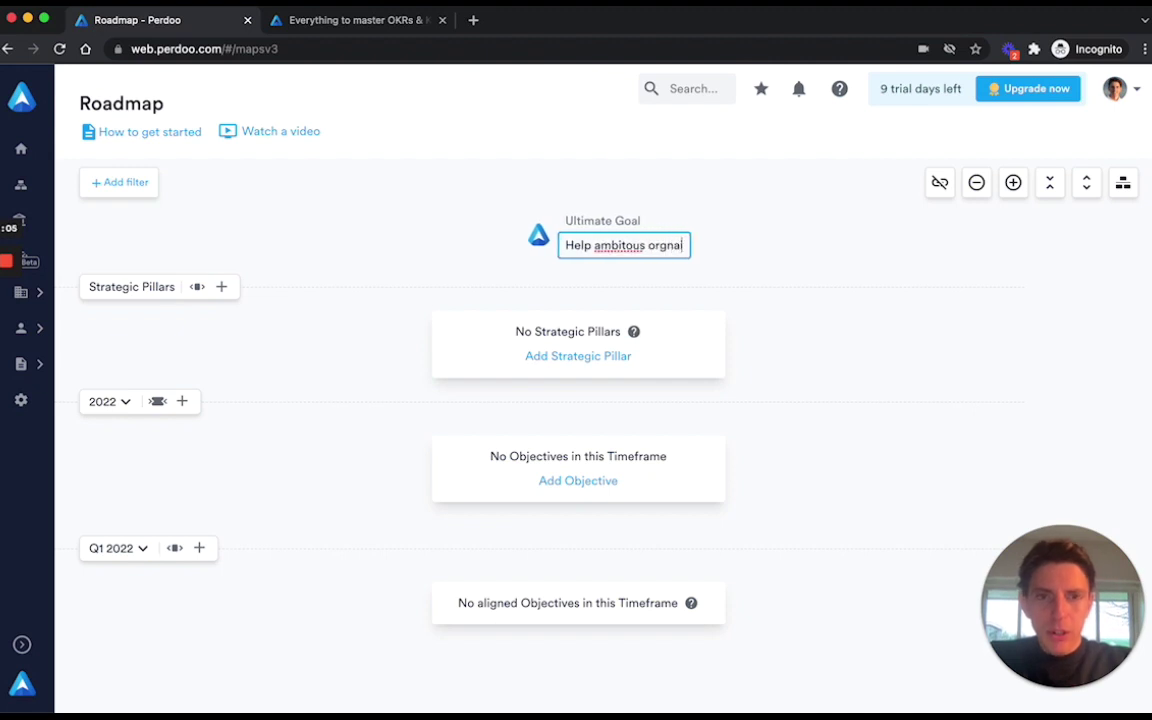
pyautogui.press('BackSpace')
pyautogui.press('BackSpace')
pyautogui.press('BackSpace')
pyautogui.press('BackSpace')
pyautogui.press('BackSpace')
pyautogui.press('BackSpace')
pyautogui.write('aniz')
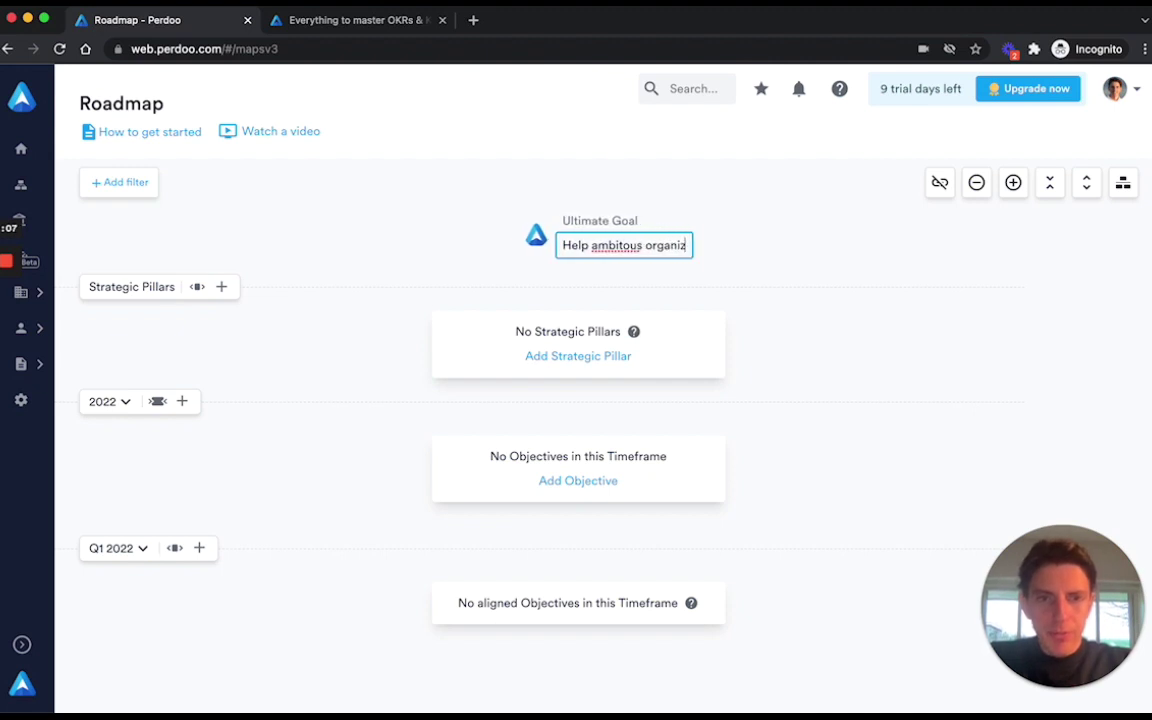
pyautogui.write('ations execu')
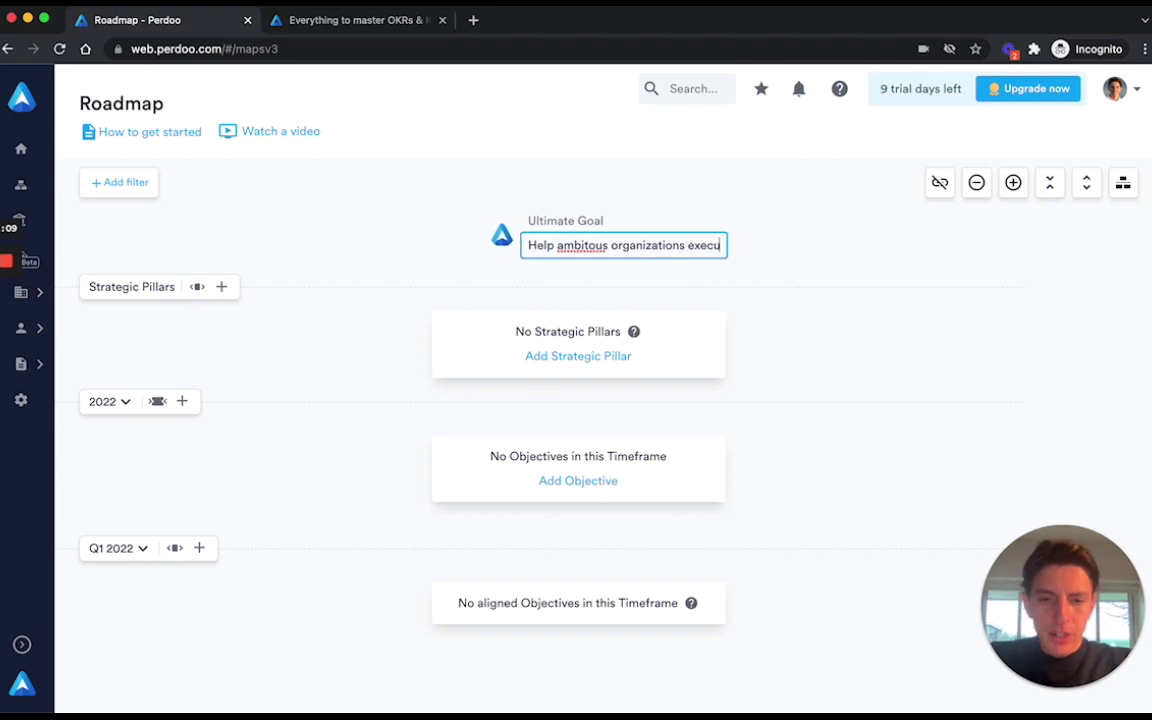
pyautogui.write('te strategy and proper')
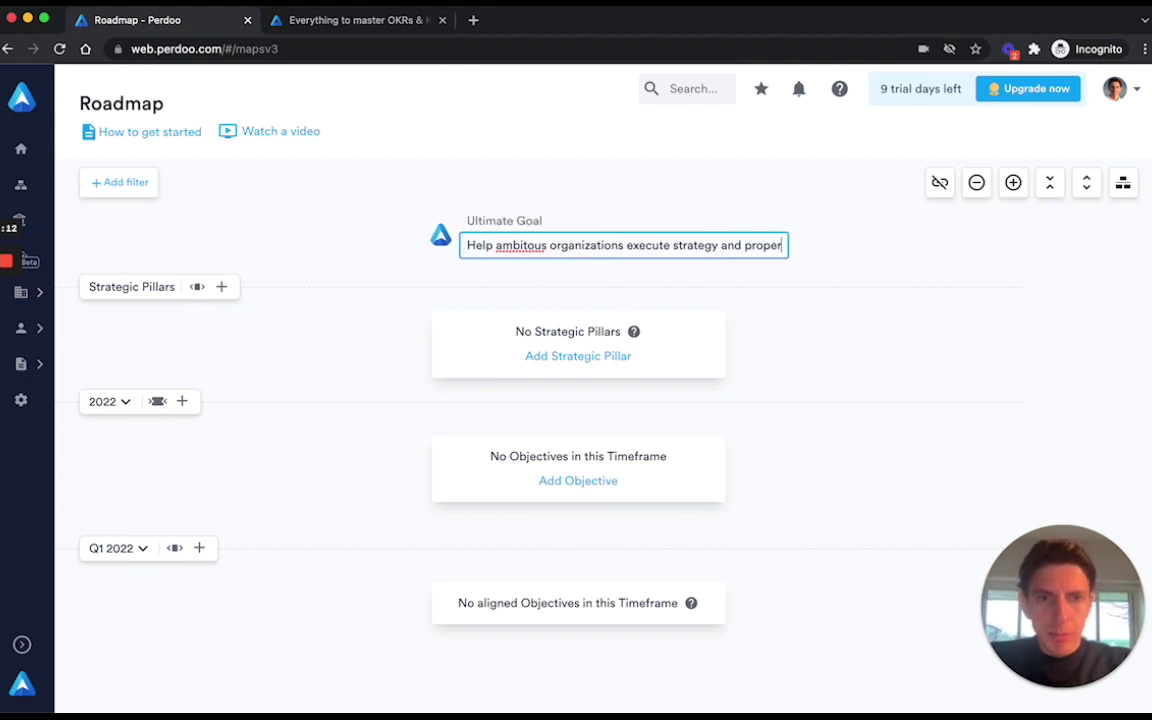
pyautogui.press('BackSpace')
pyautogui.write('l their ')
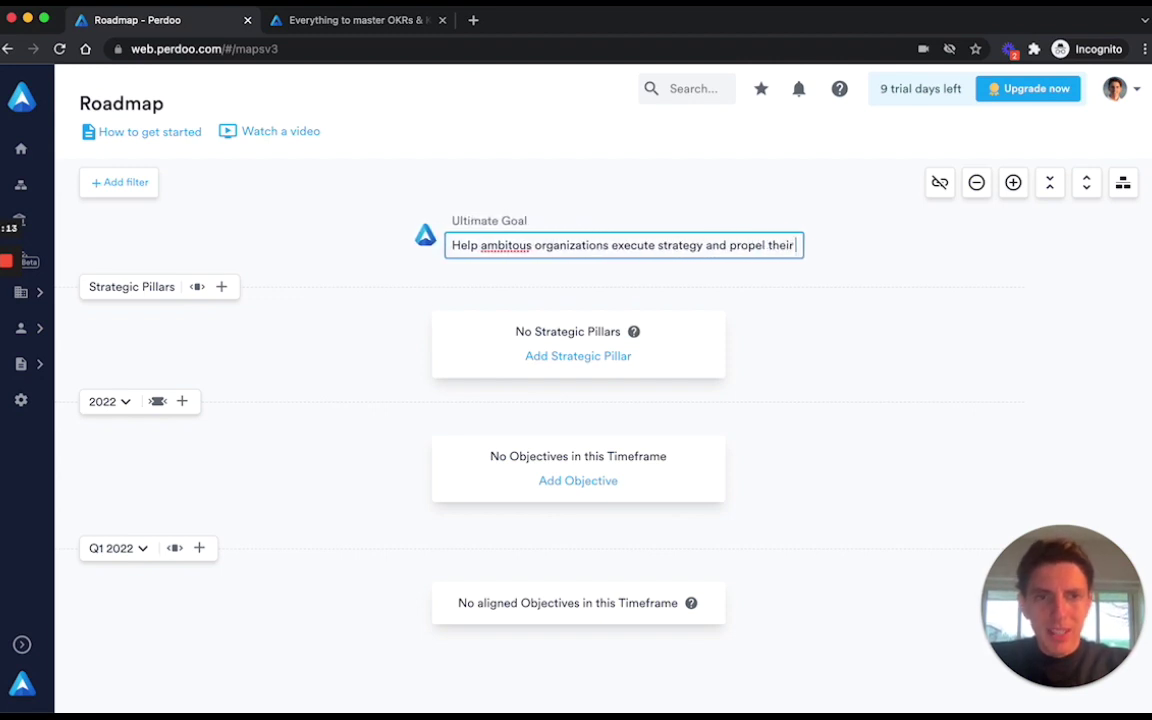
pyautogui.write('growth.')
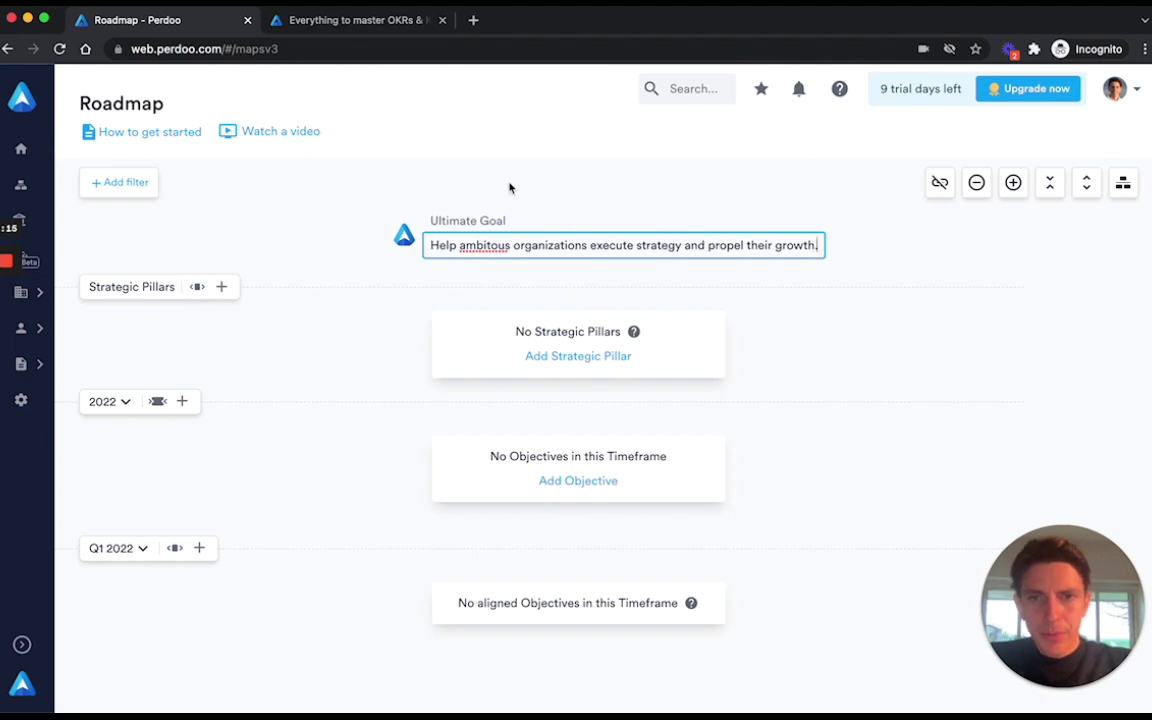
pyautogui.rightClick(494, 238)
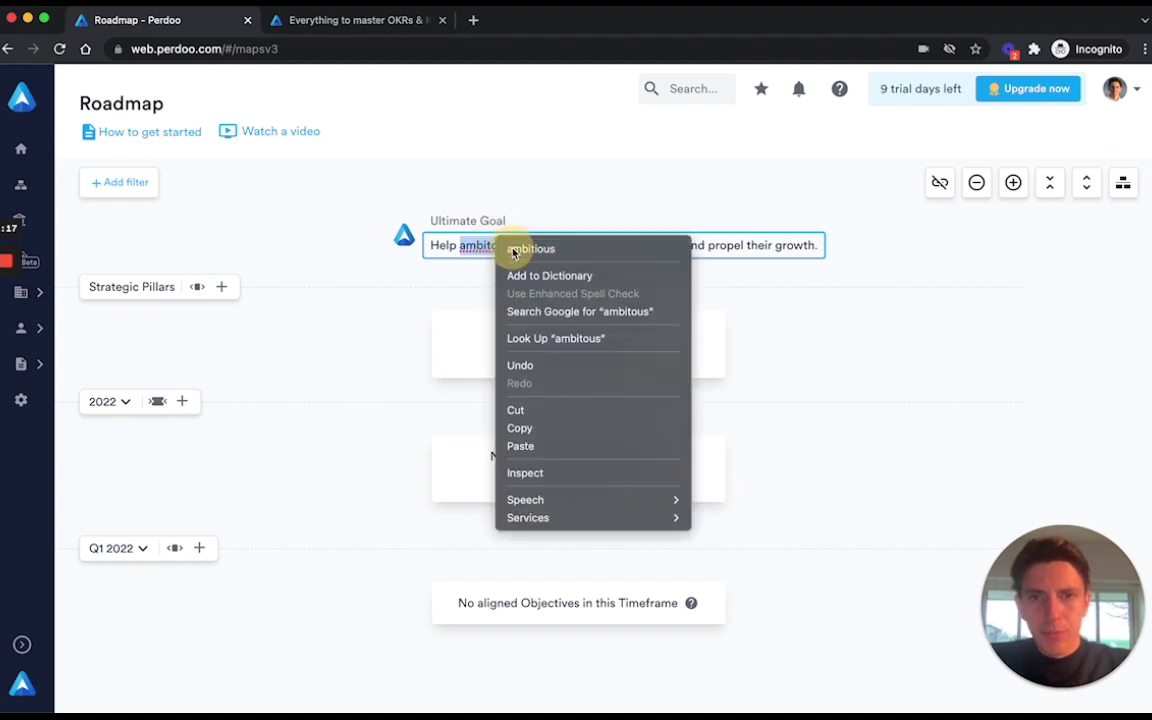
pyautogui.click(520, 247)
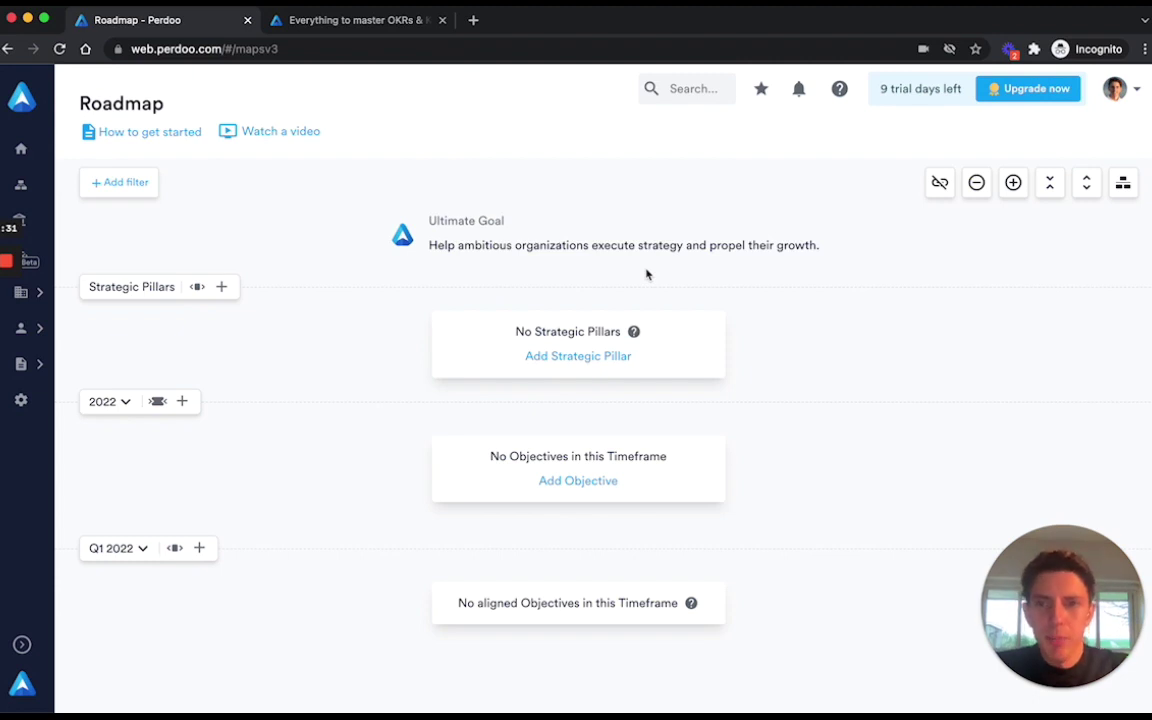
# Search the Resources Hub for 'strategy' and open the 'Put strategy first, OKR second' article.
pyautogui.click(380, 26)
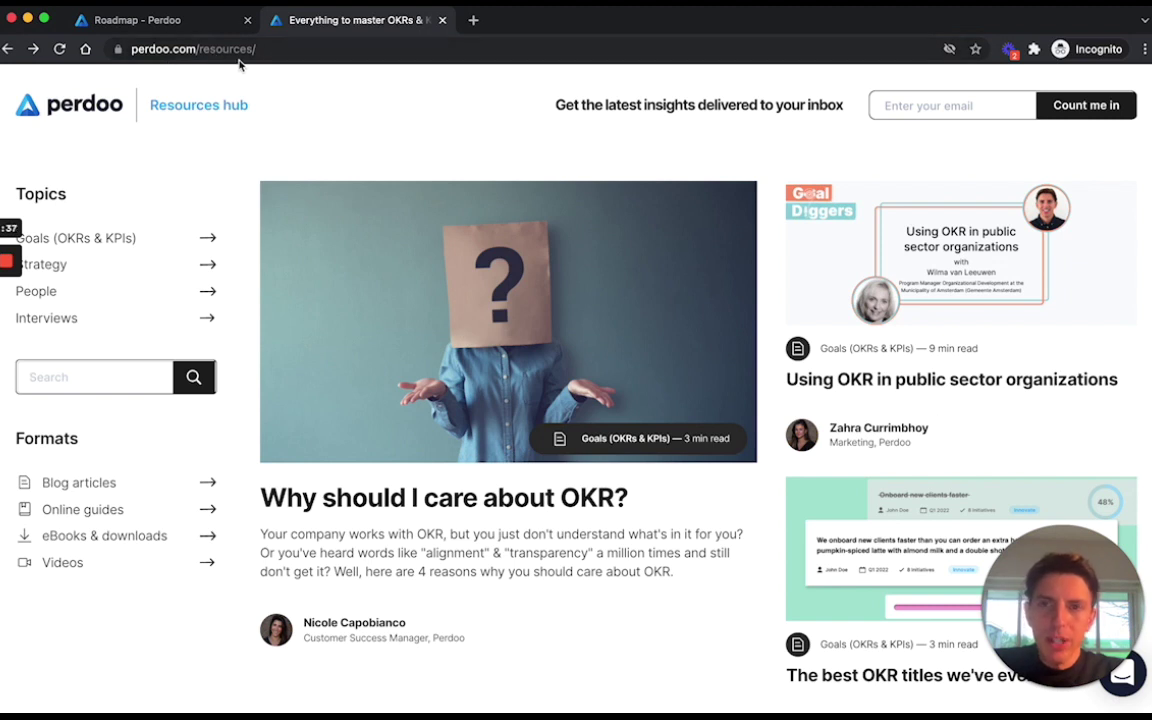
pyautogui.click(120, 377)
pyautogui.write('strategy')
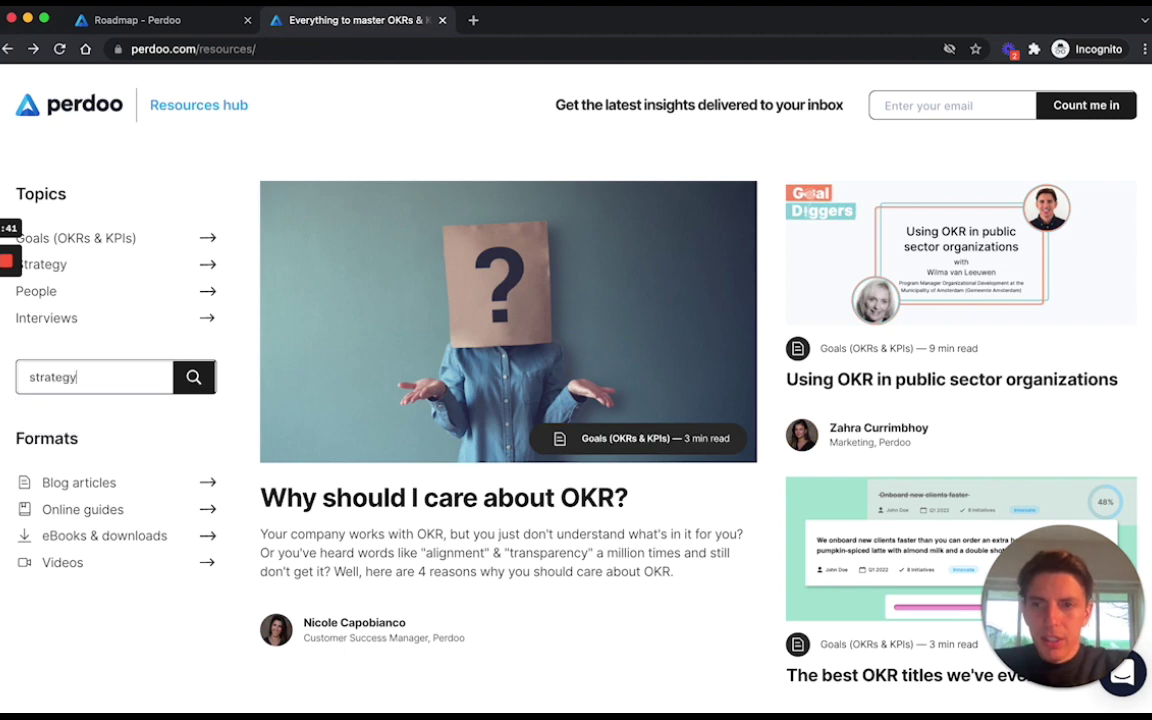
pyautogui.click(207, 381)
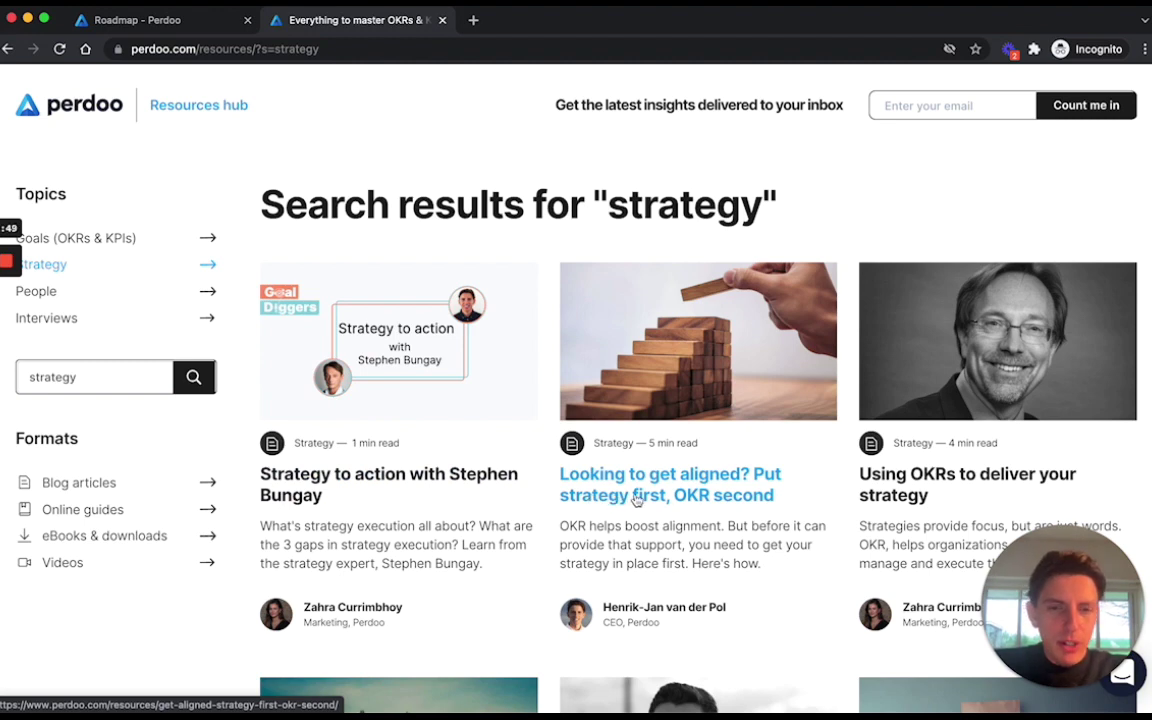
pyautogui.click(636, 497)
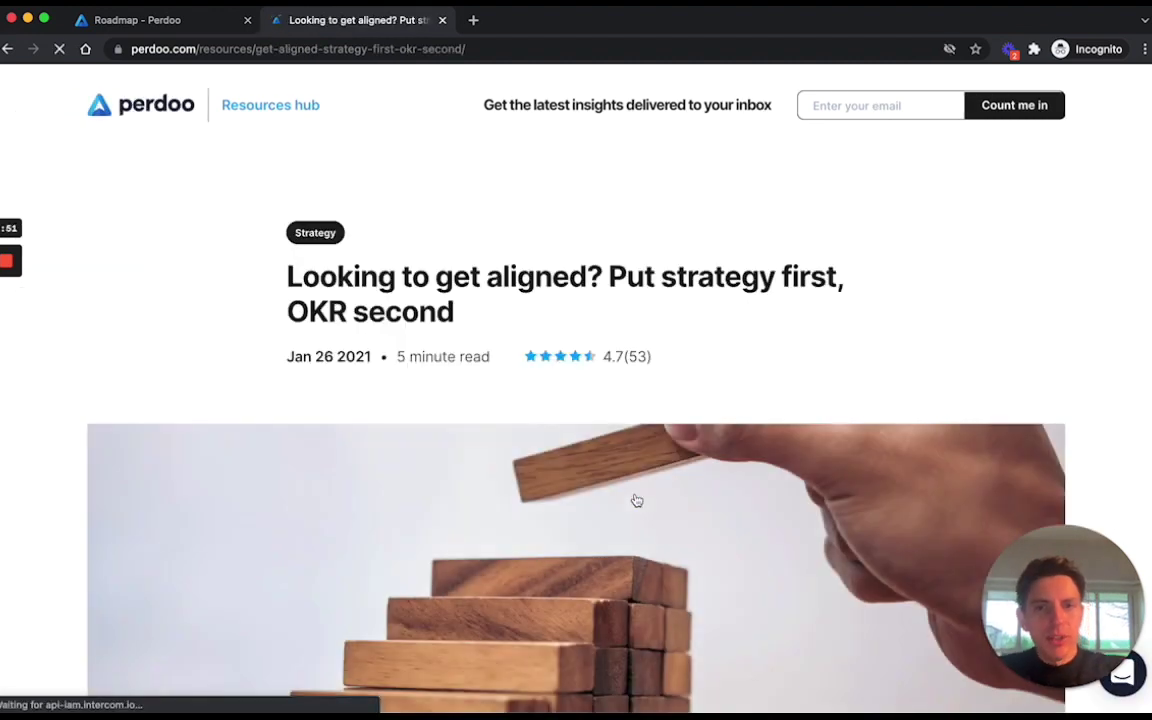
# Read through the article's Strategic Pillar examples, then return to the Roadmap.
pyautogui.scroll(-10, 636, 500)
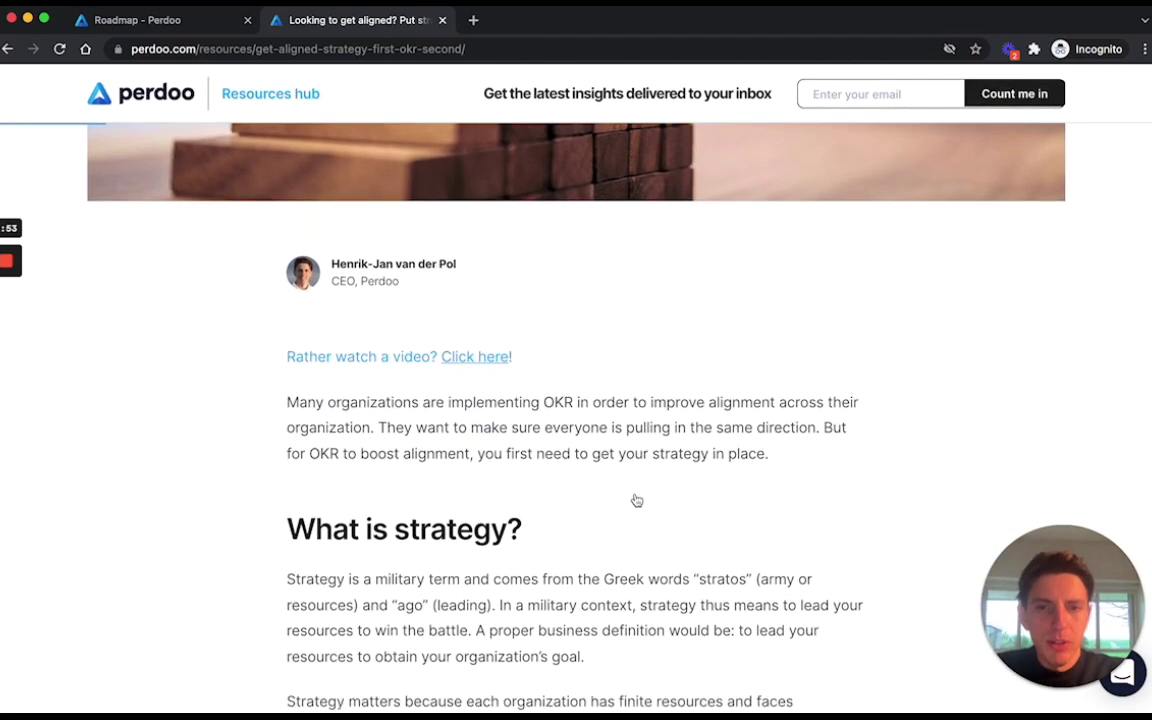
pyautogui.scroll(-9, 636, 500)
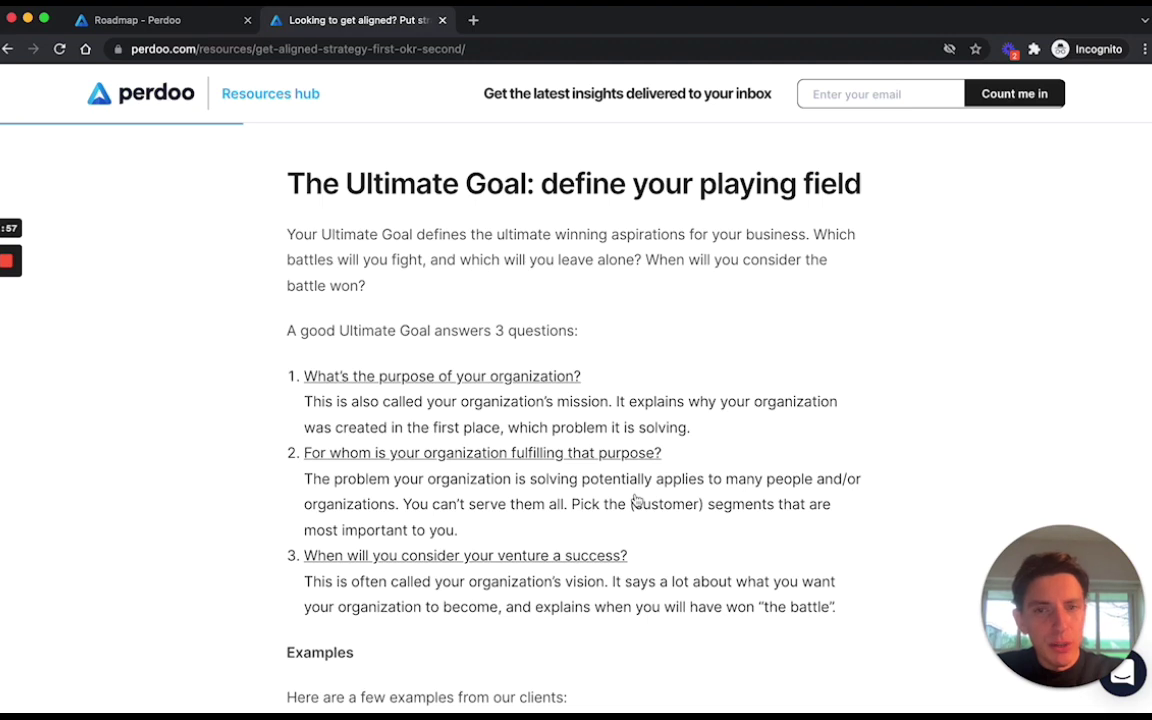
pyautogui.scroll(-10, 636, 500)
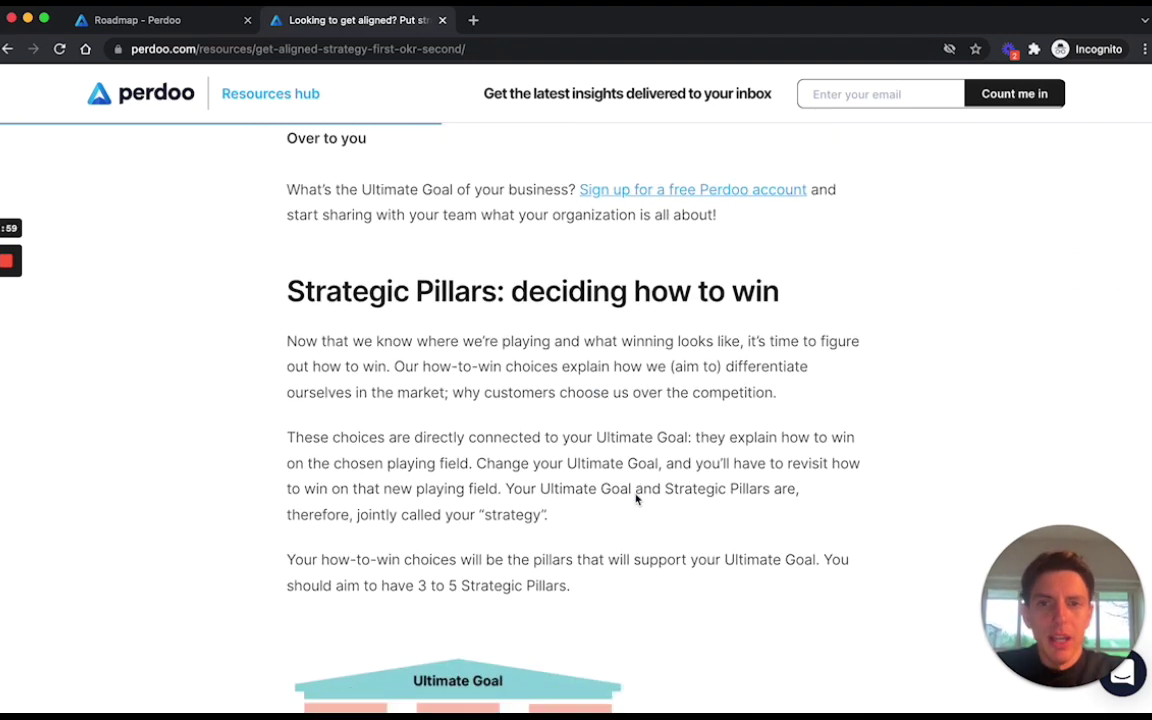
pyautogui.scroll(-1, 636, 500)
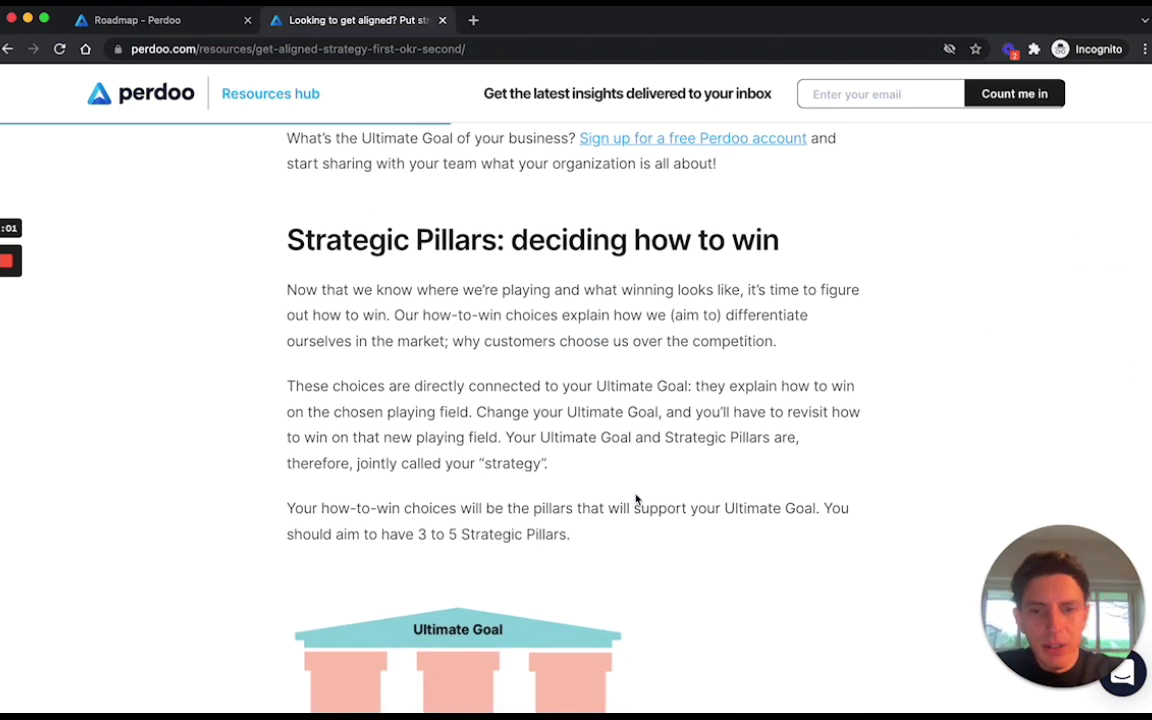
pyautogui.scroll(-15, 636, 500)
pyautogui.scroll(-7, 636, 500)
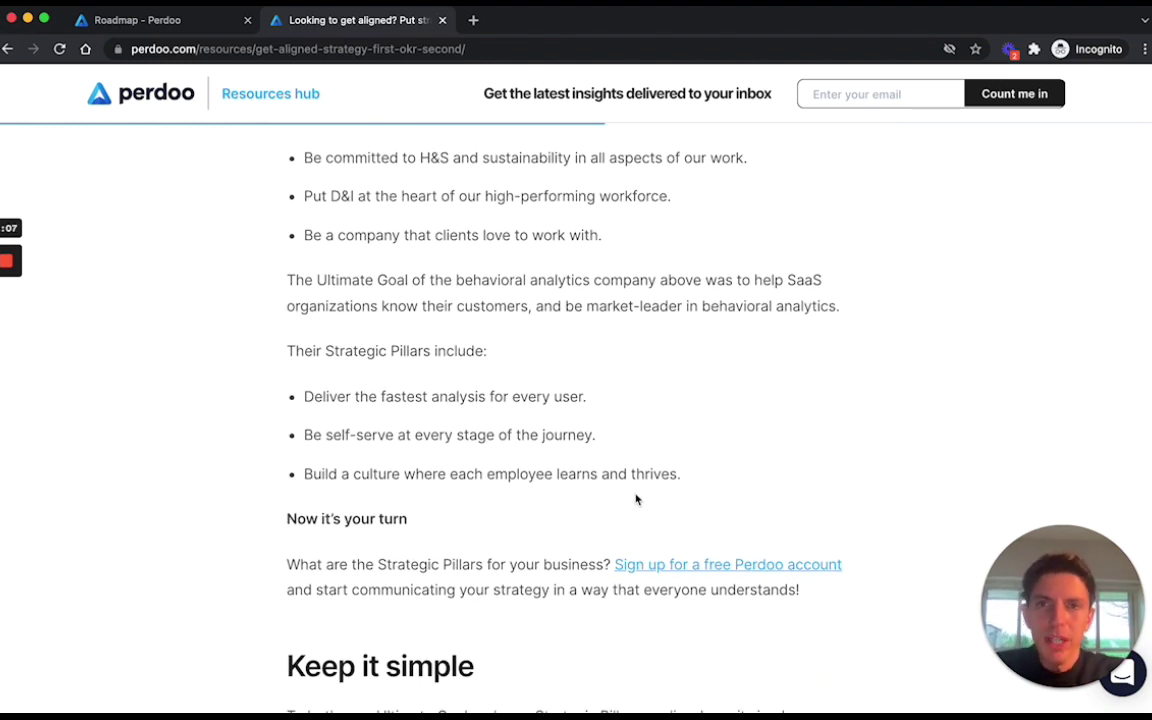
pyautogui.click(165, 22)
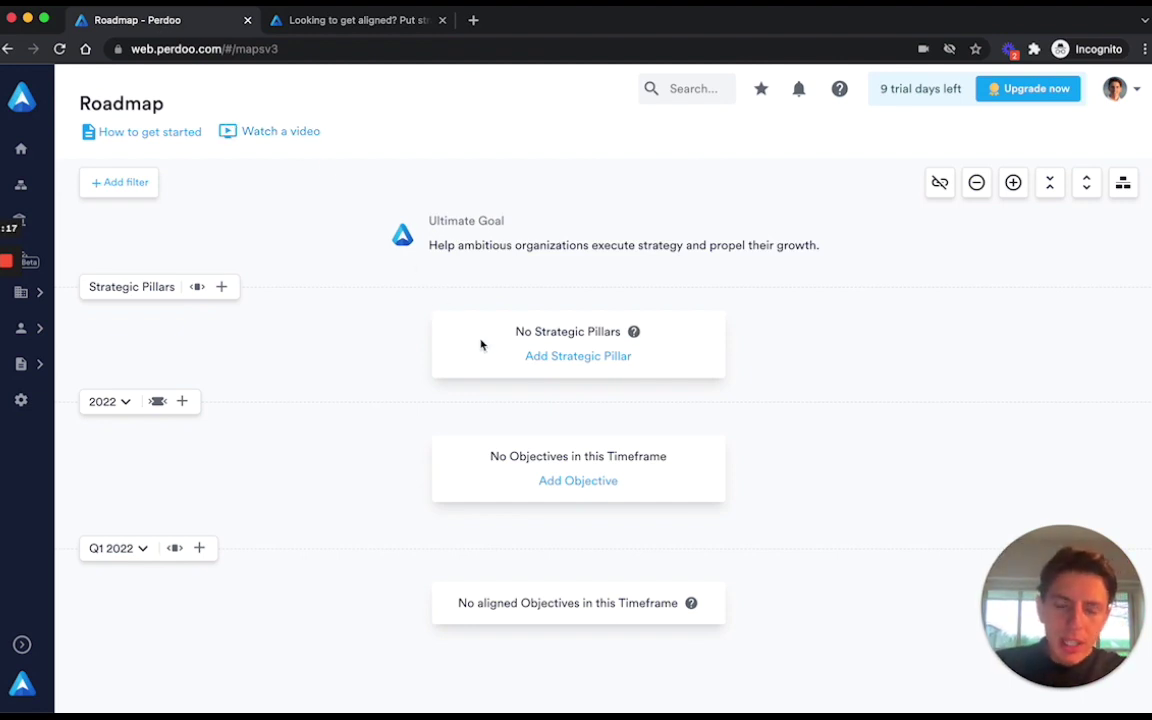
# Add the pillar 'Offer the best resources and support, along with in-house coaching' with a customer-success description.
pyautogui.click(568, 360)
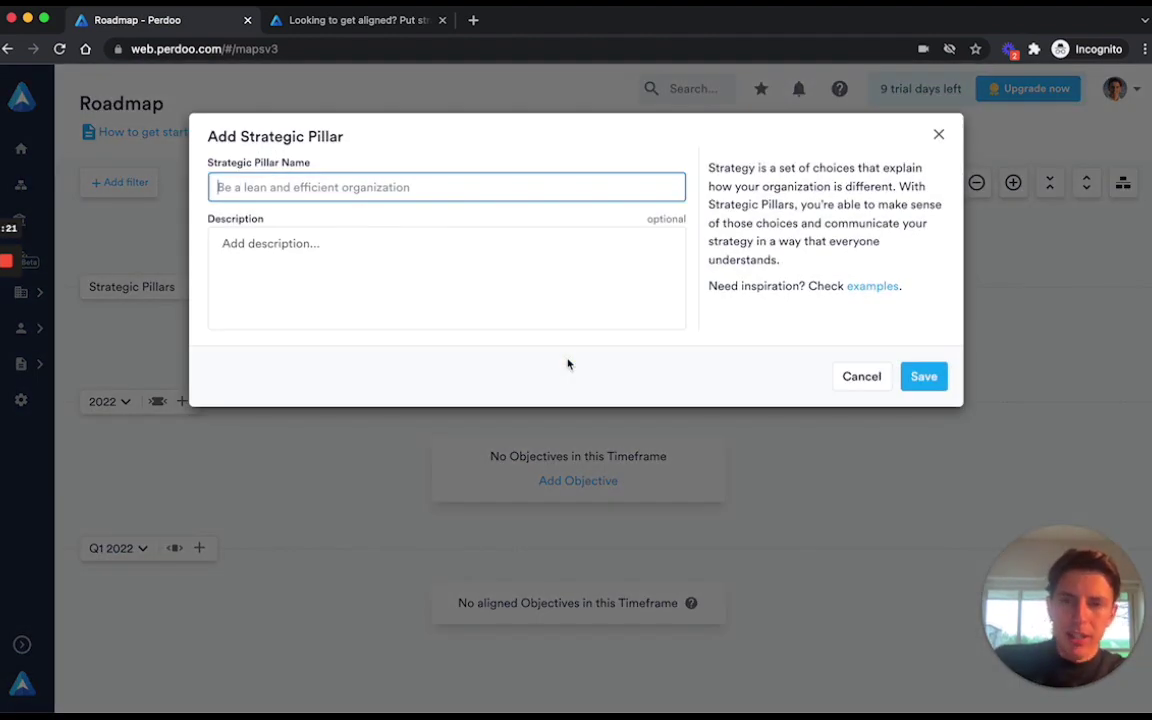
pyautogui.write('Offer the best resources and support, along with in-house coaching')
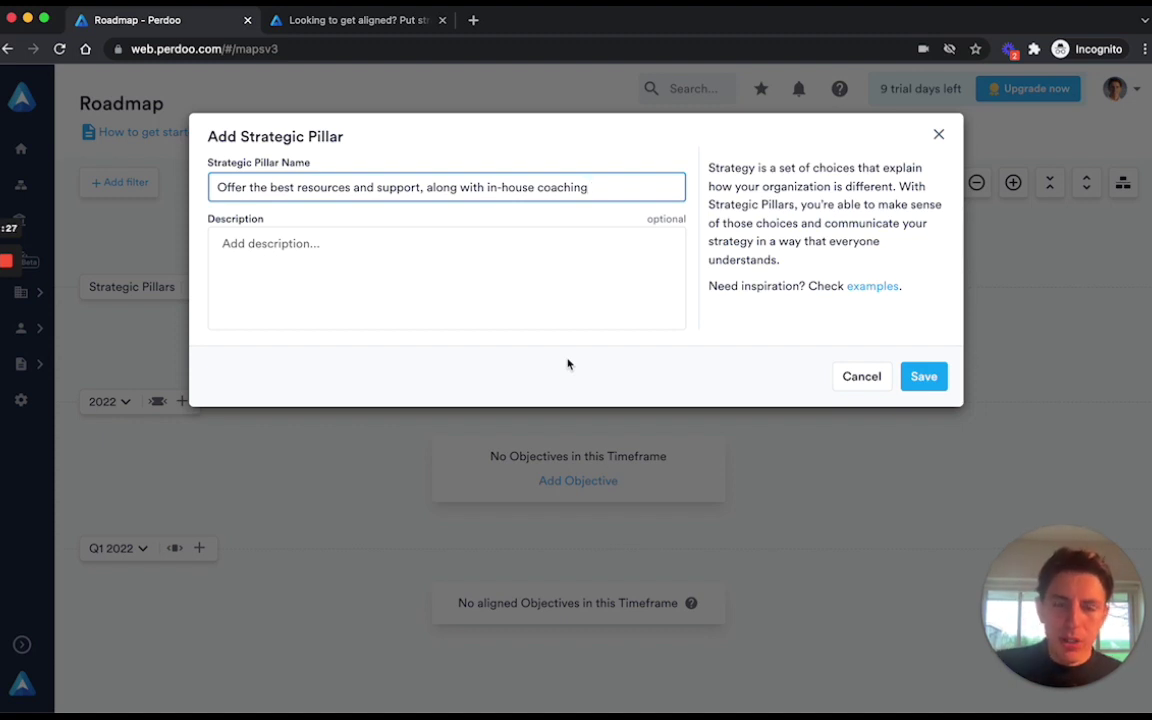
pyautogui.click(518, 291)
pyautogui.click(417, 266)
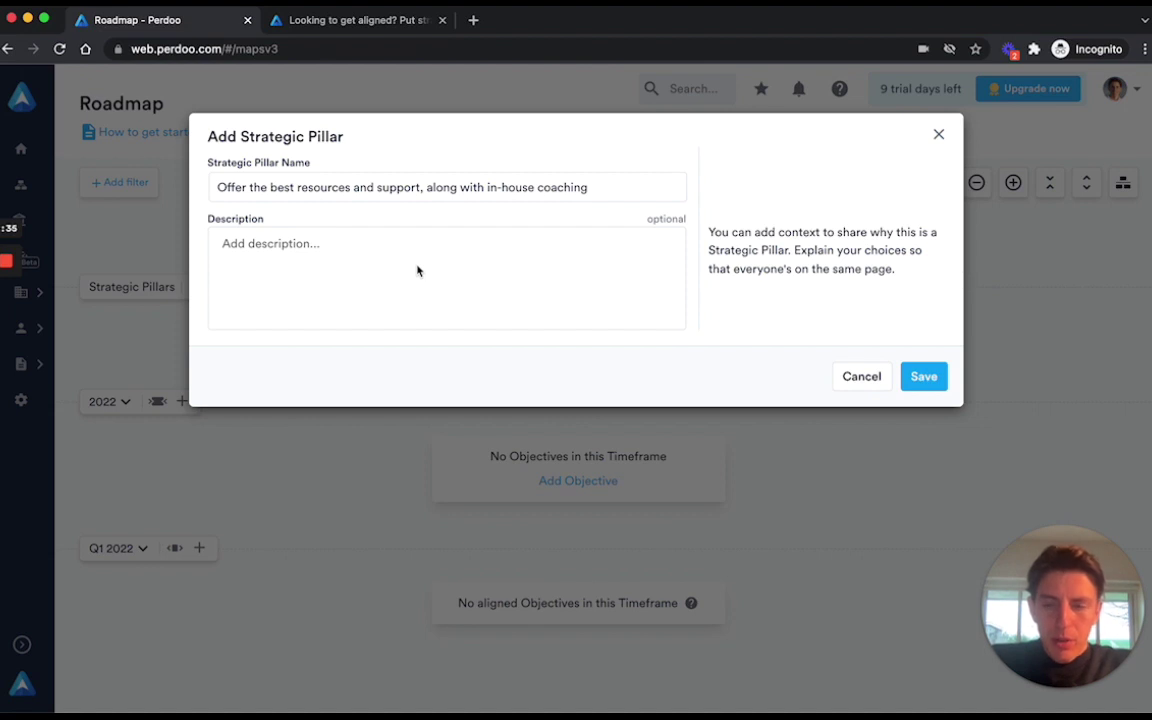
pyautogui.click(255, 243)
pyautogui.write('In our ind')
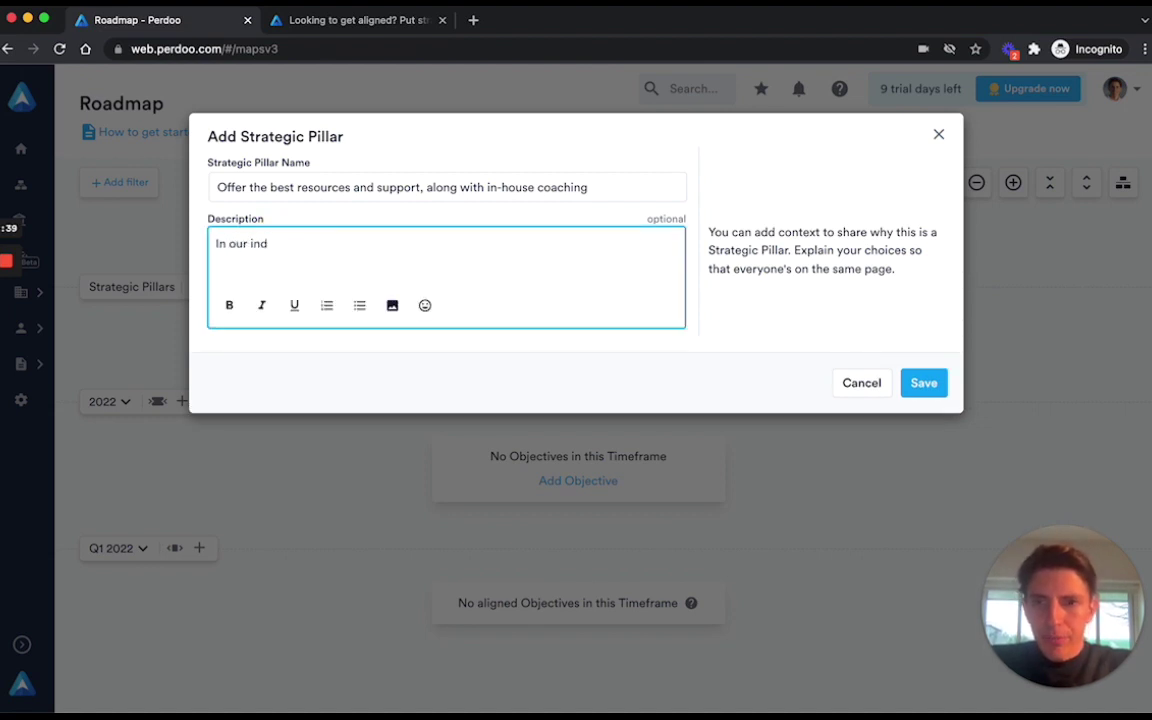
pyautogui.write('ustry it takes more ')
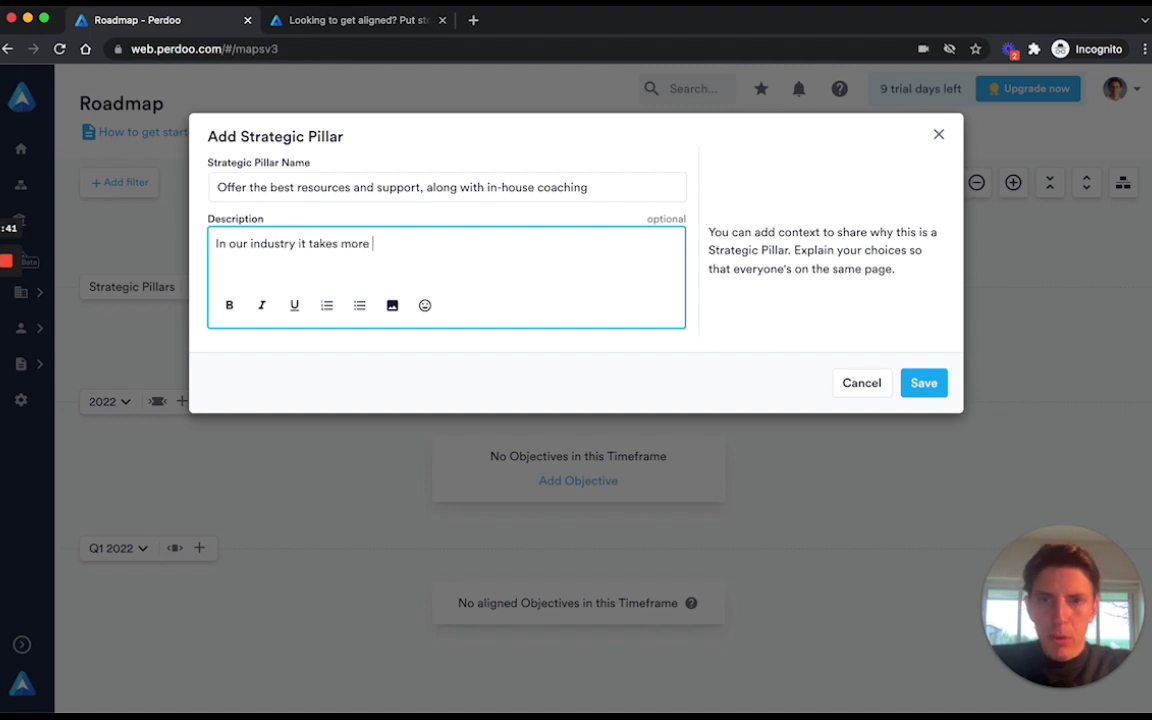
pyautogui.write('than just a softw')
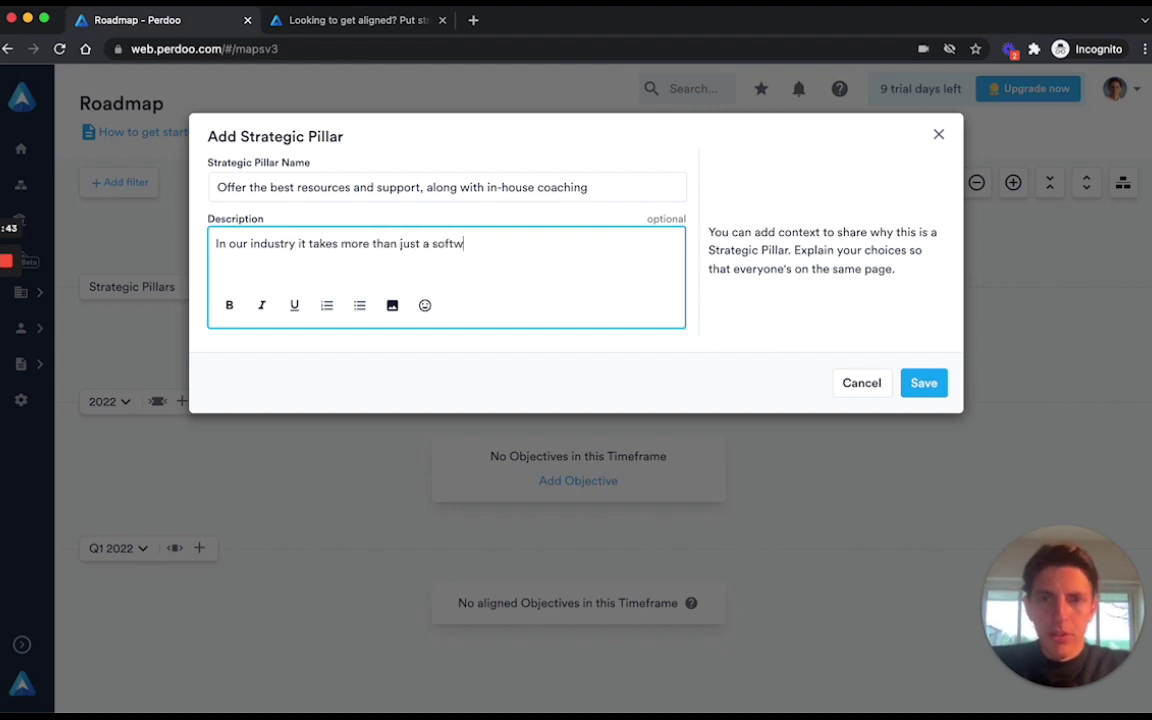
pyautogui.write('are to make ')
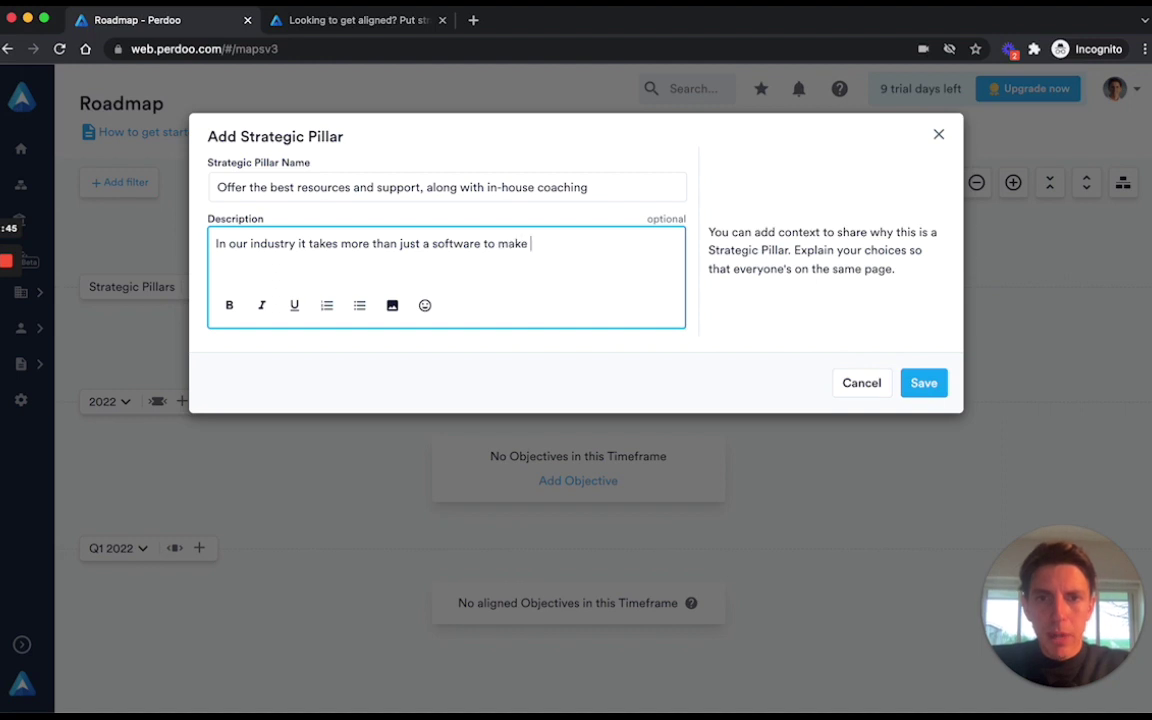
pyautogui.write('our customers successful.')
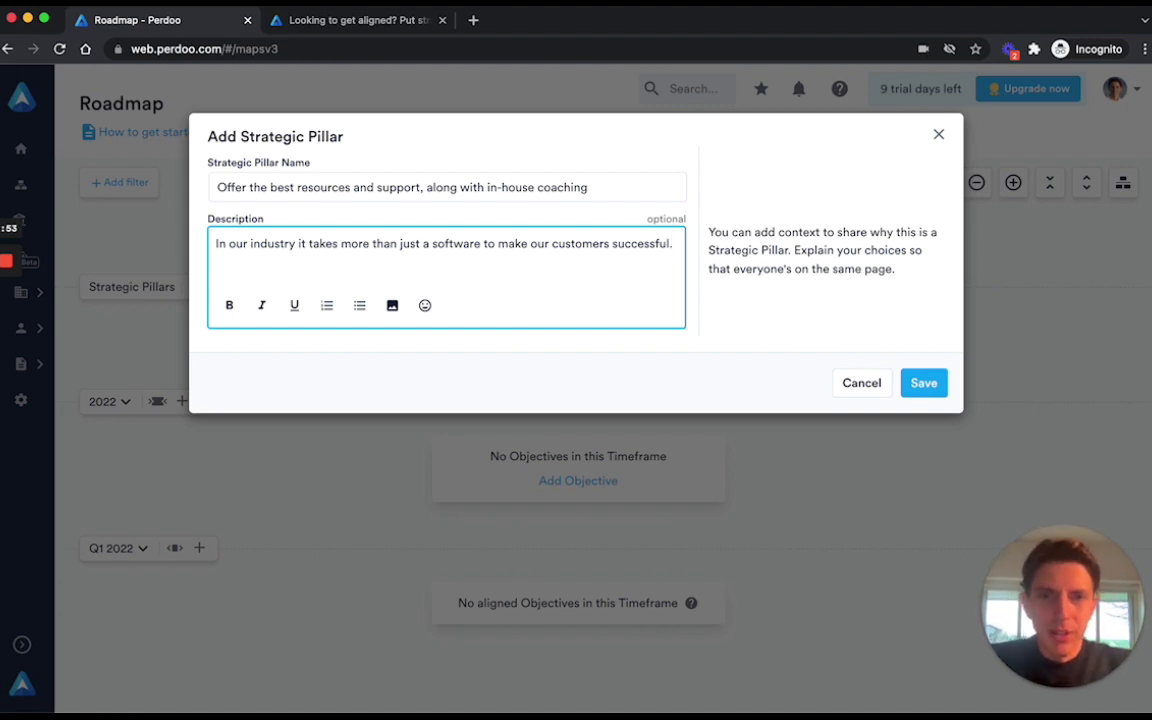
pyautogui.click(922, 387)
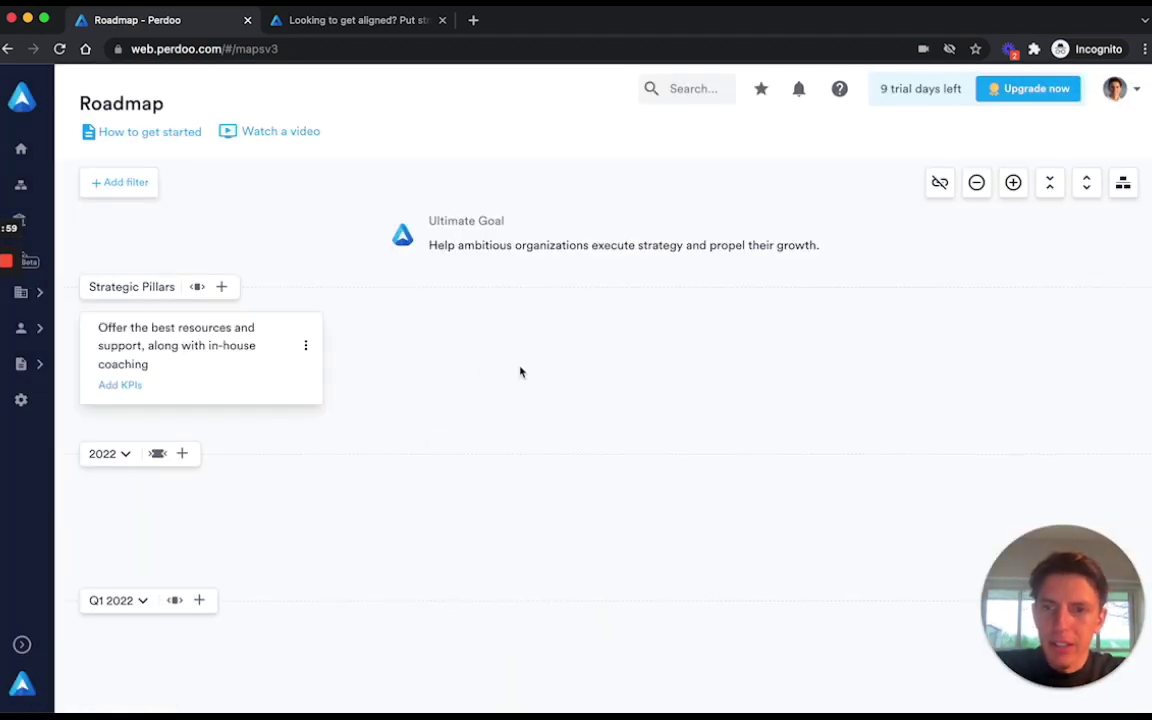
# Open the in-house coaching pillar's options menu.
pyautogui.moveTo(272, 362)
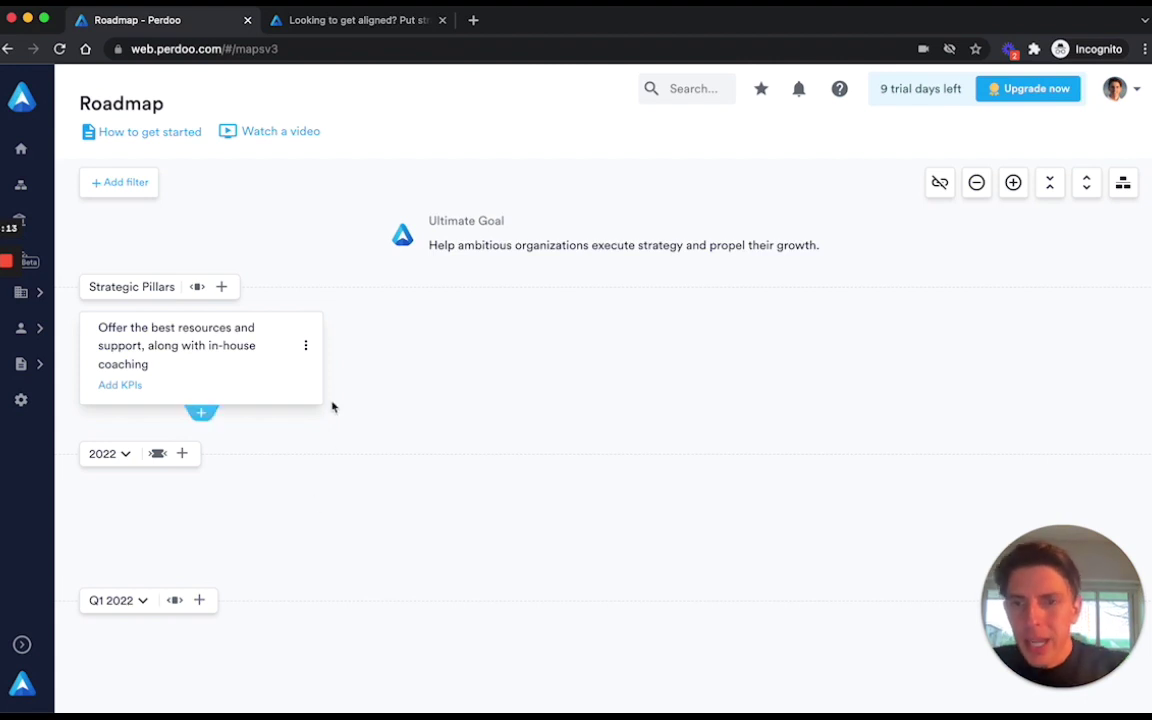
pyautogui.click(306, 346)
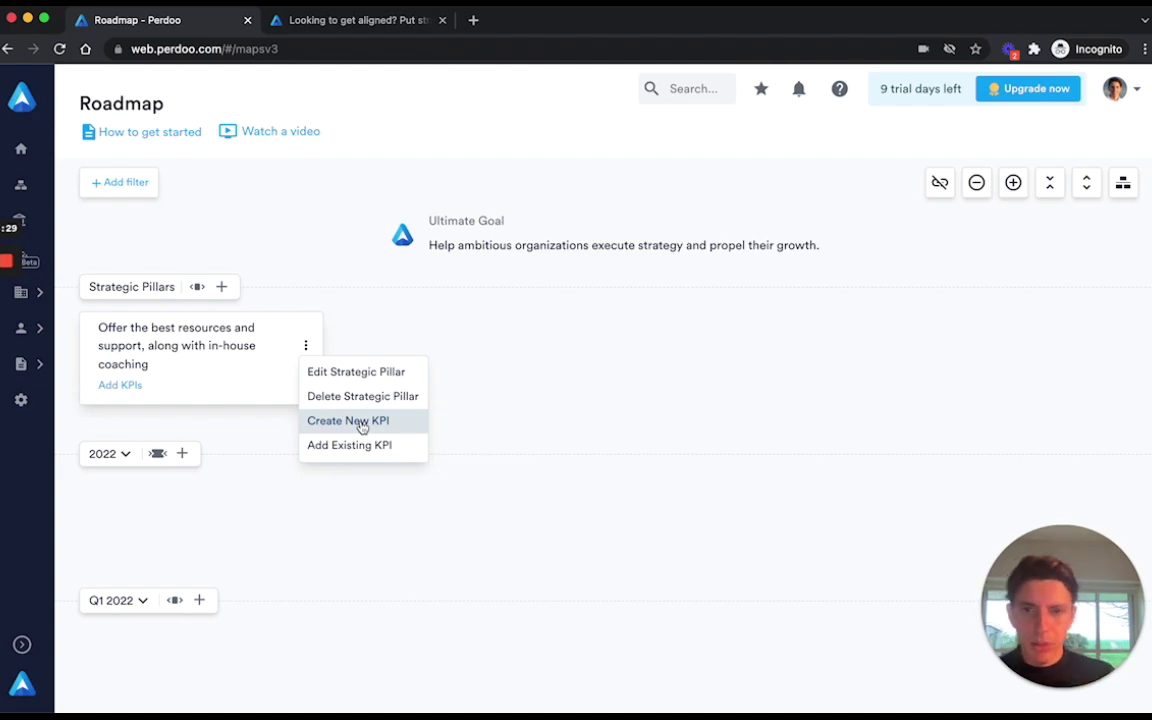
# Create a new KPI for the pillar named 'CSAT => 9'.
pyautogui.click(361, 425)
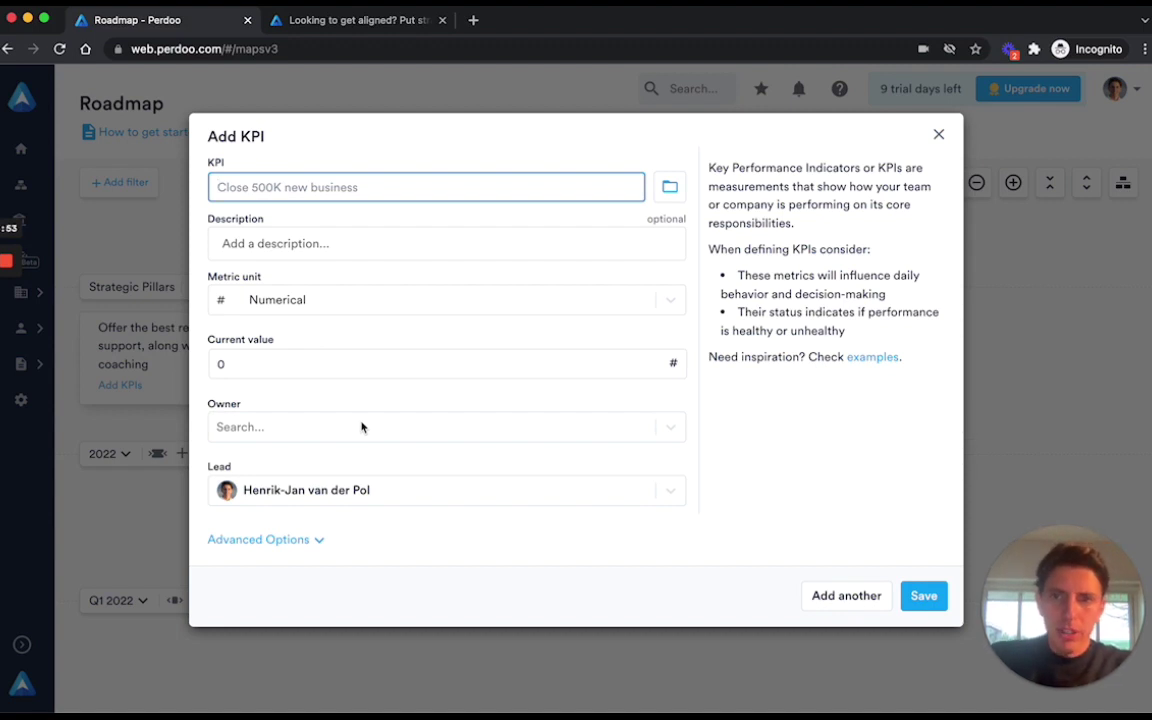
pyautogui.write('CA')
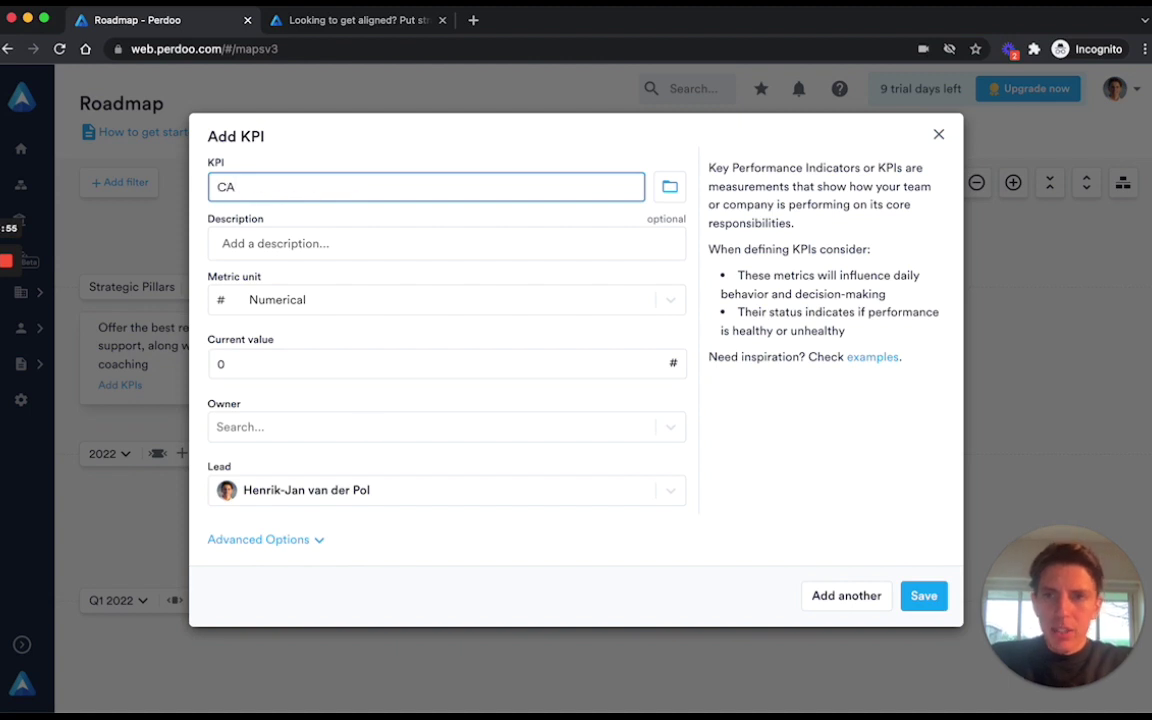
pyautogui.press('BackSpace')
pyautogui.write('SAT ')
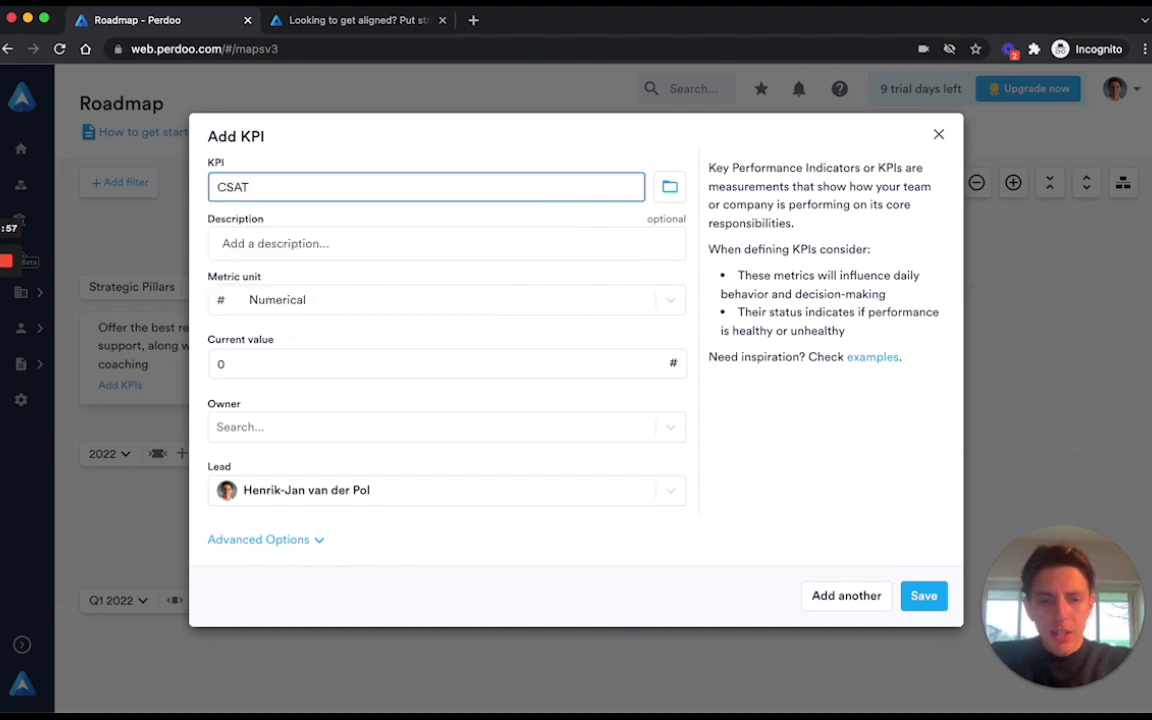
pyautogui.write('> 9')
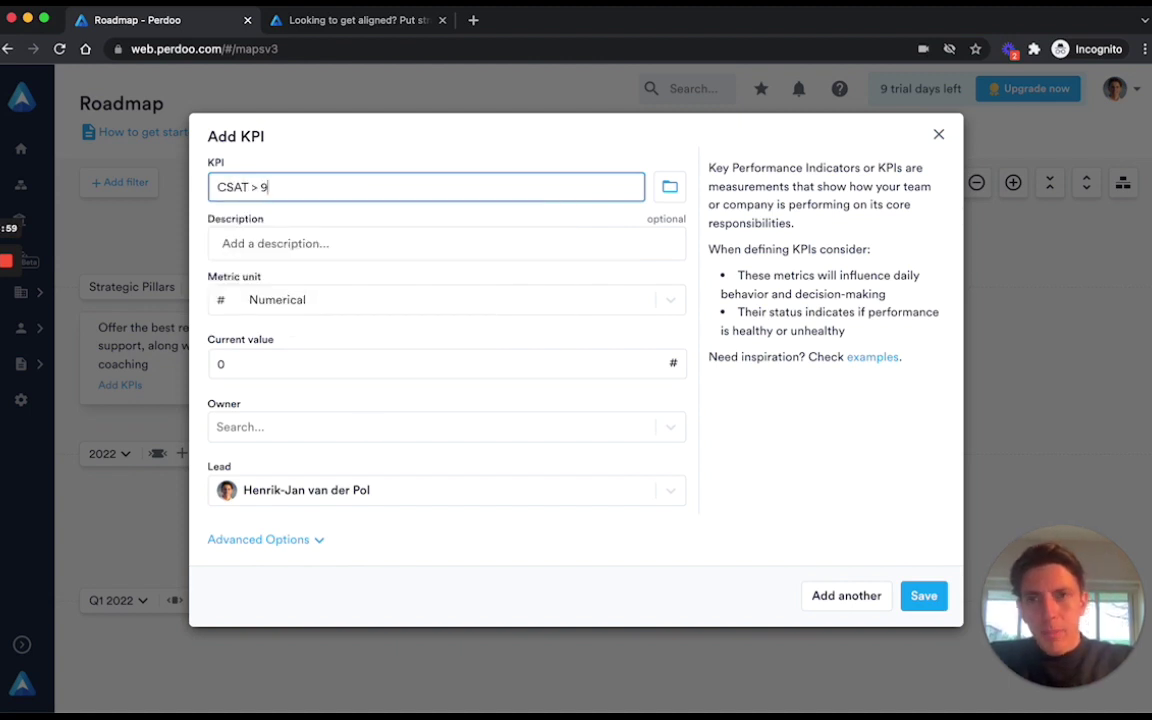
pyautogui.click(259, 187)
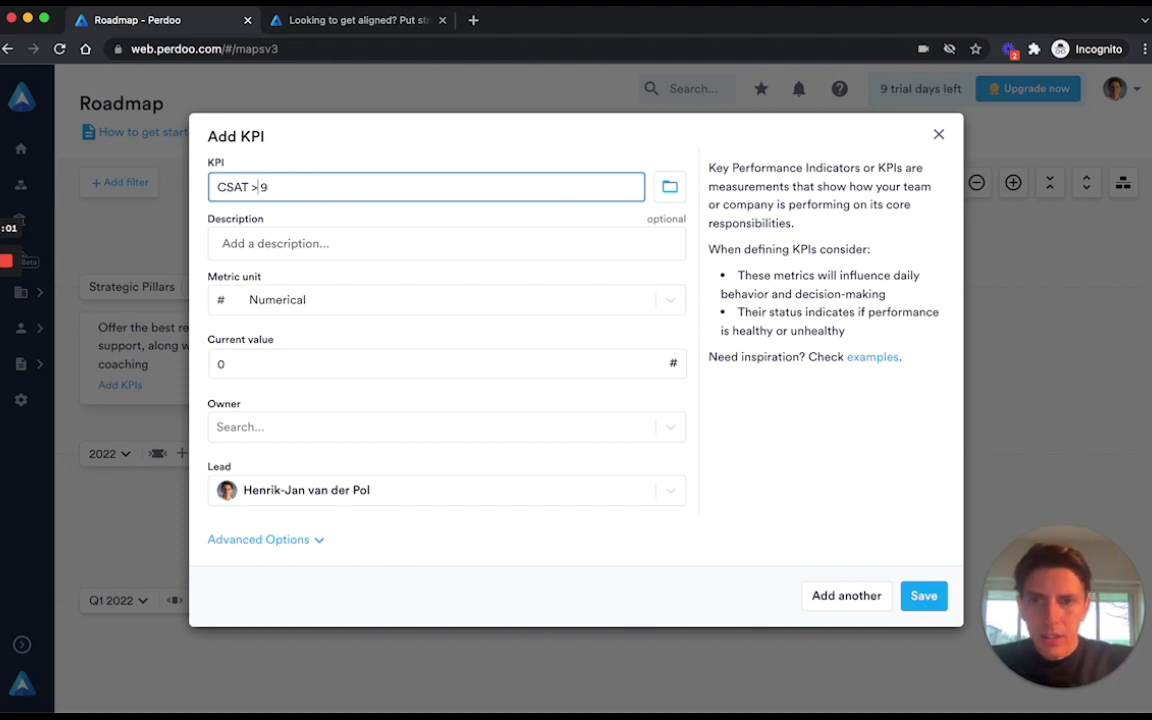
pyautogui.write('=')
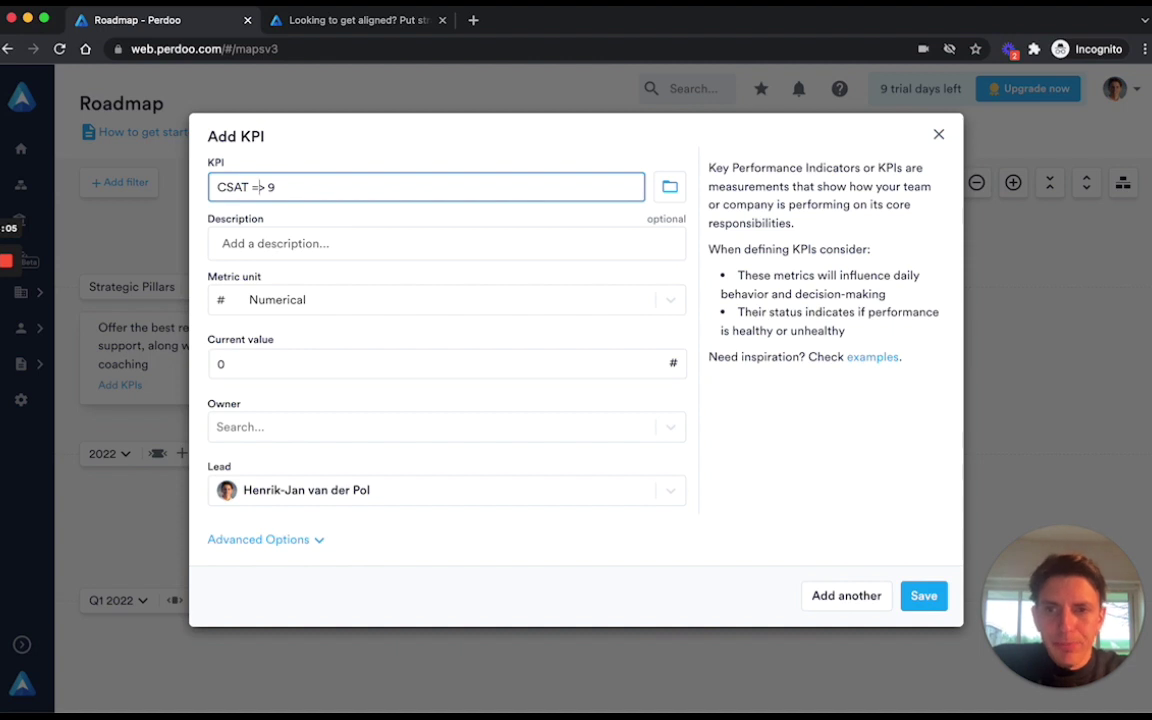
pyautogui.click(601, 434)
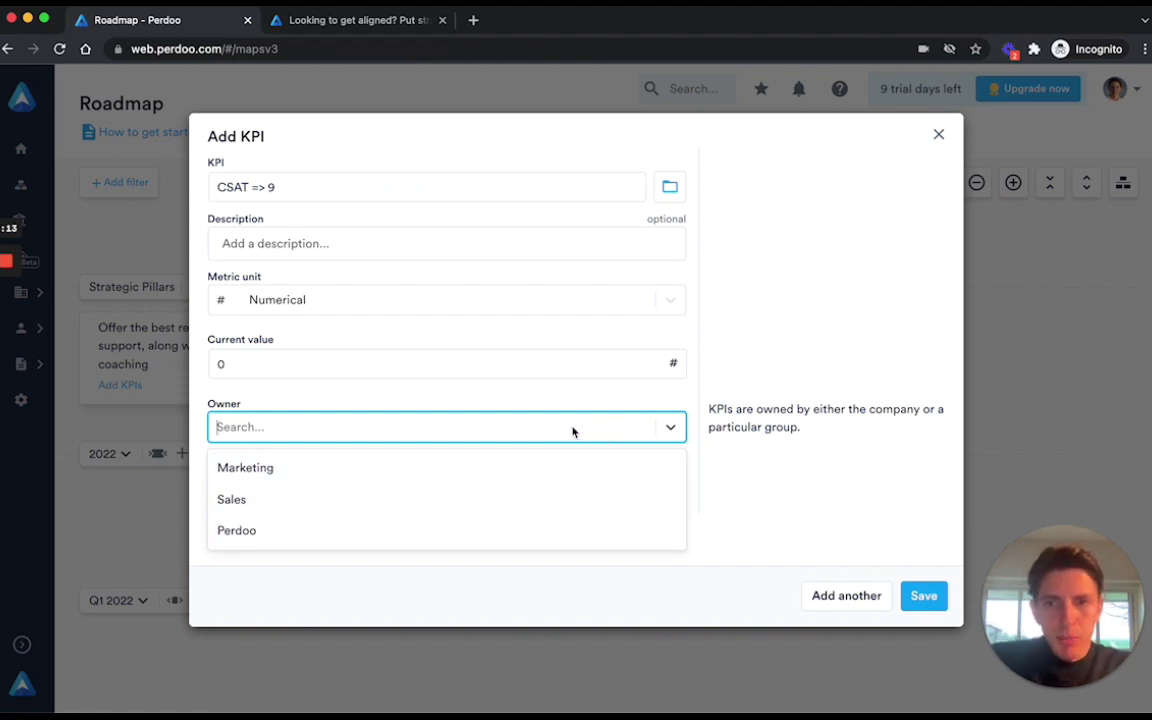
# Set a newly added Customer Support group as KPI owner and invite a colleague's e-mail as lead.
pyautogui.write('Custom')
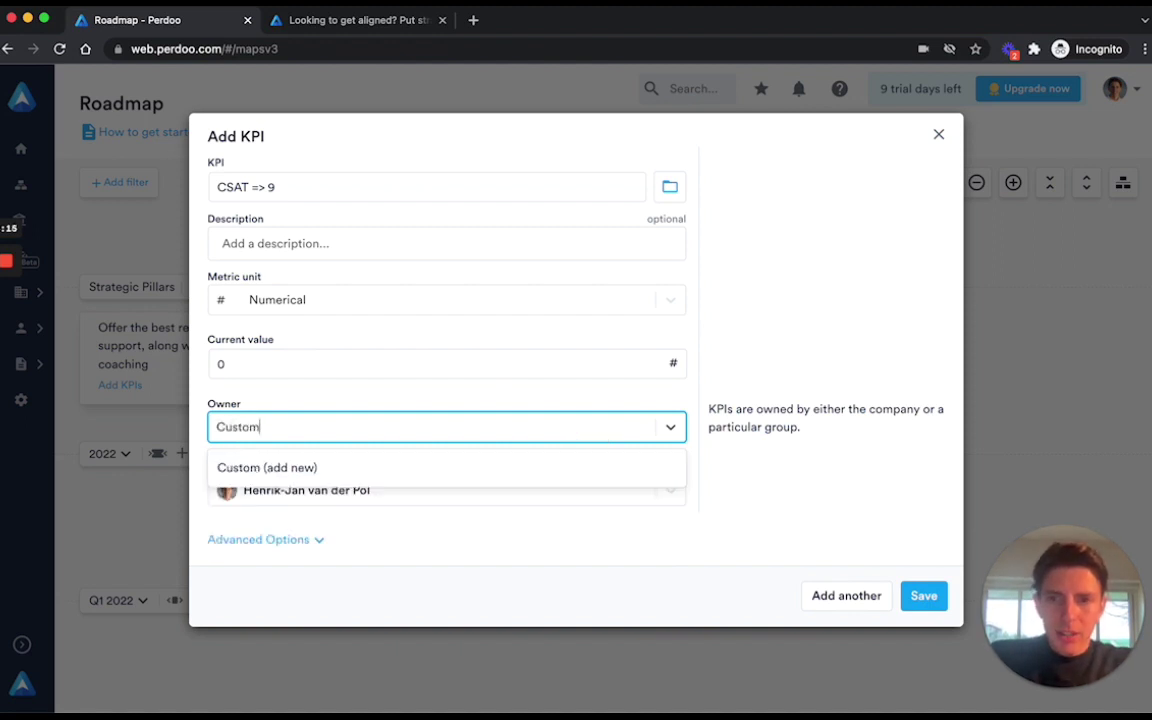
pyautogui.write('er Support')
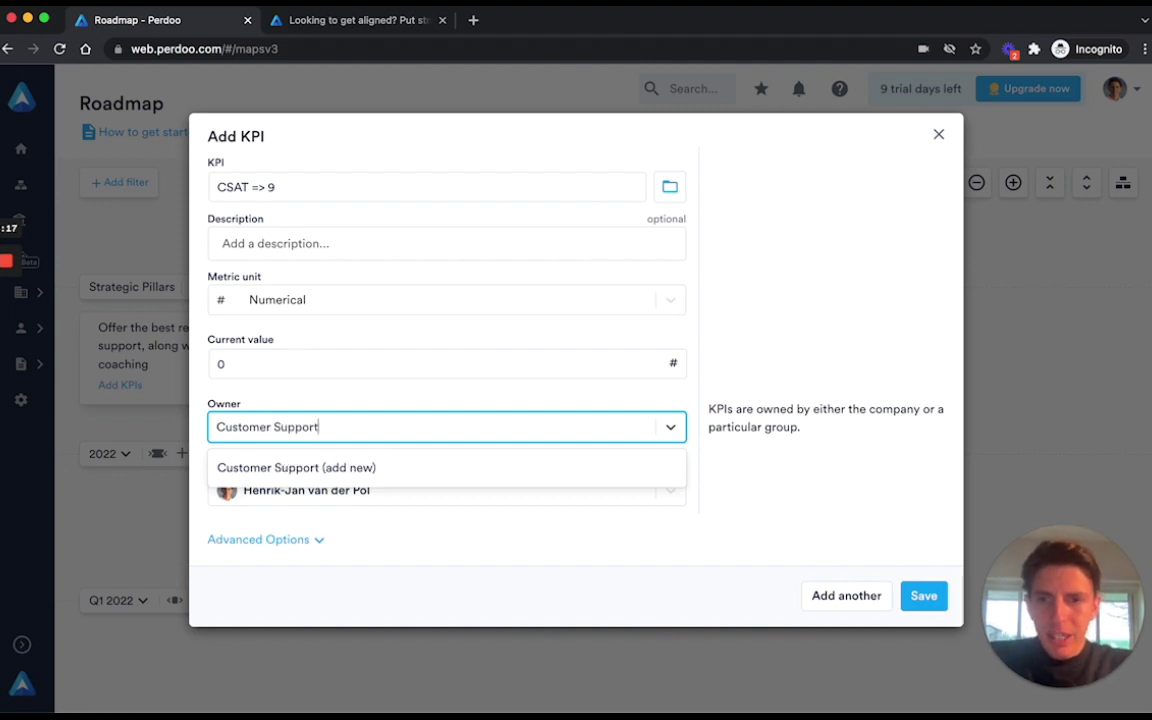
pyautogui.click(340, 474)
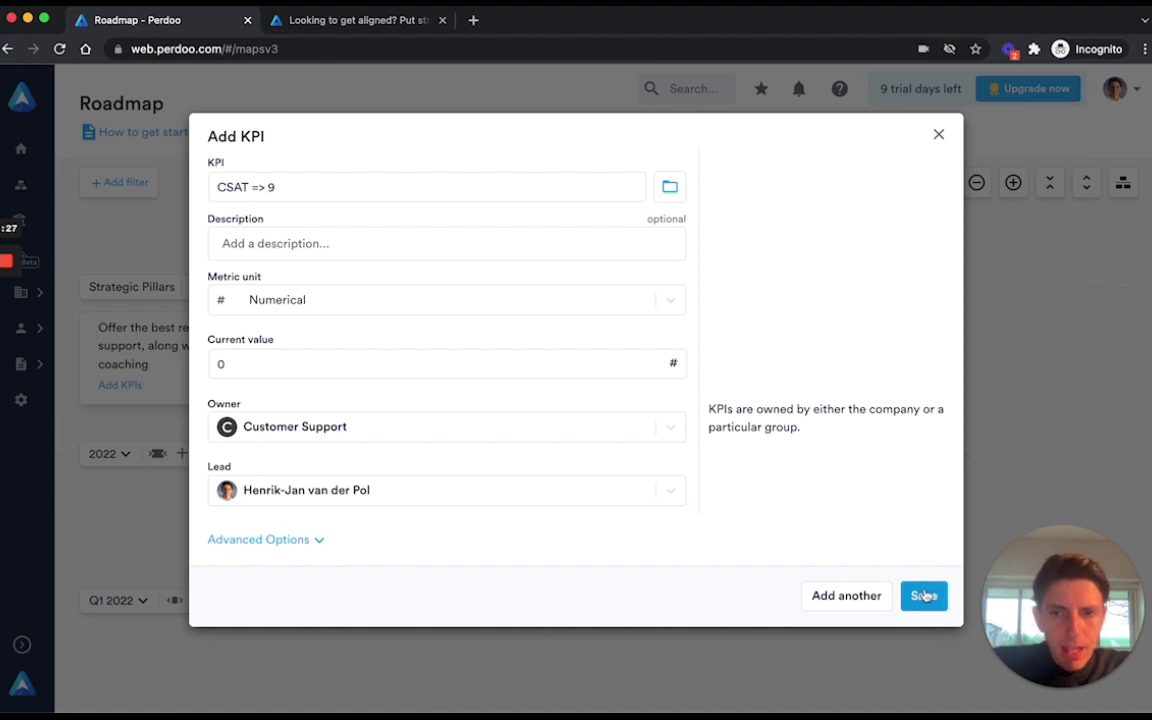
pyautogui.click(576, 494)
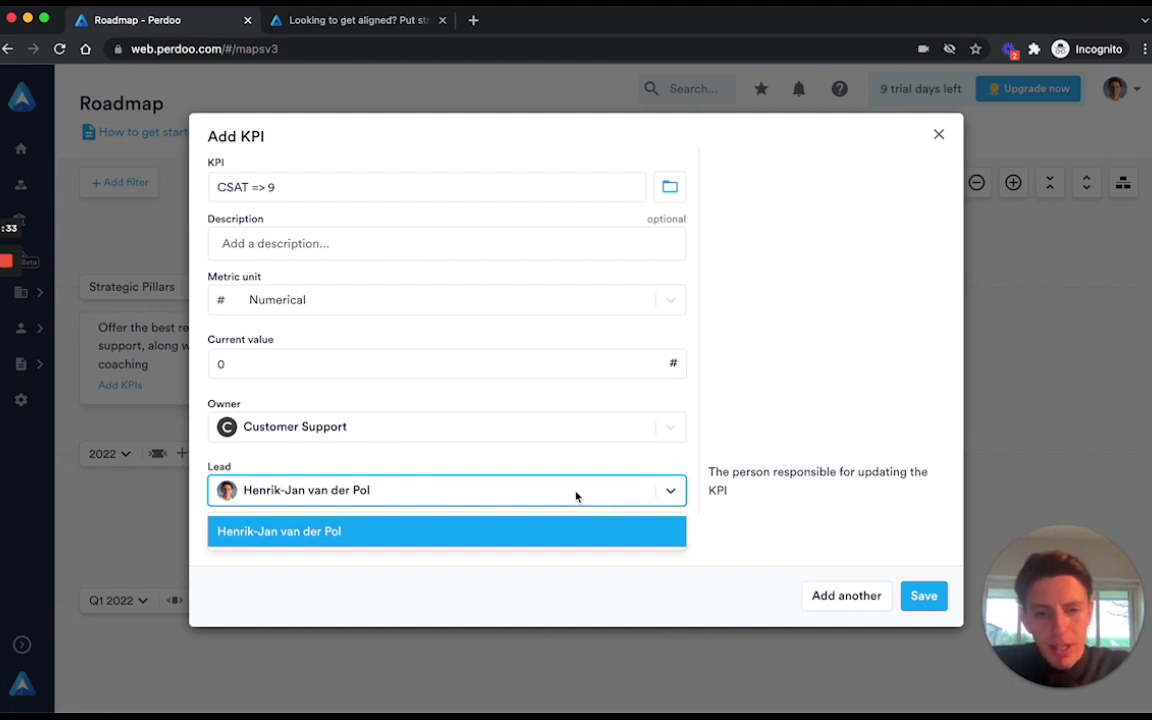
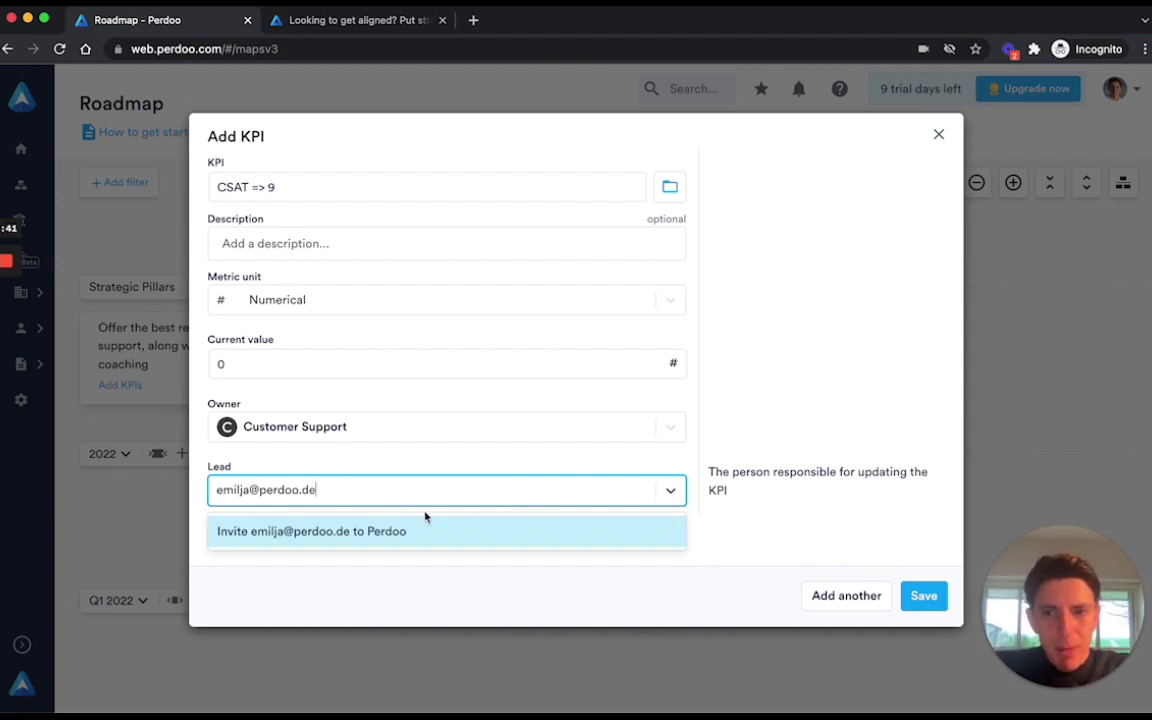
pyautogui.click(311, 533)
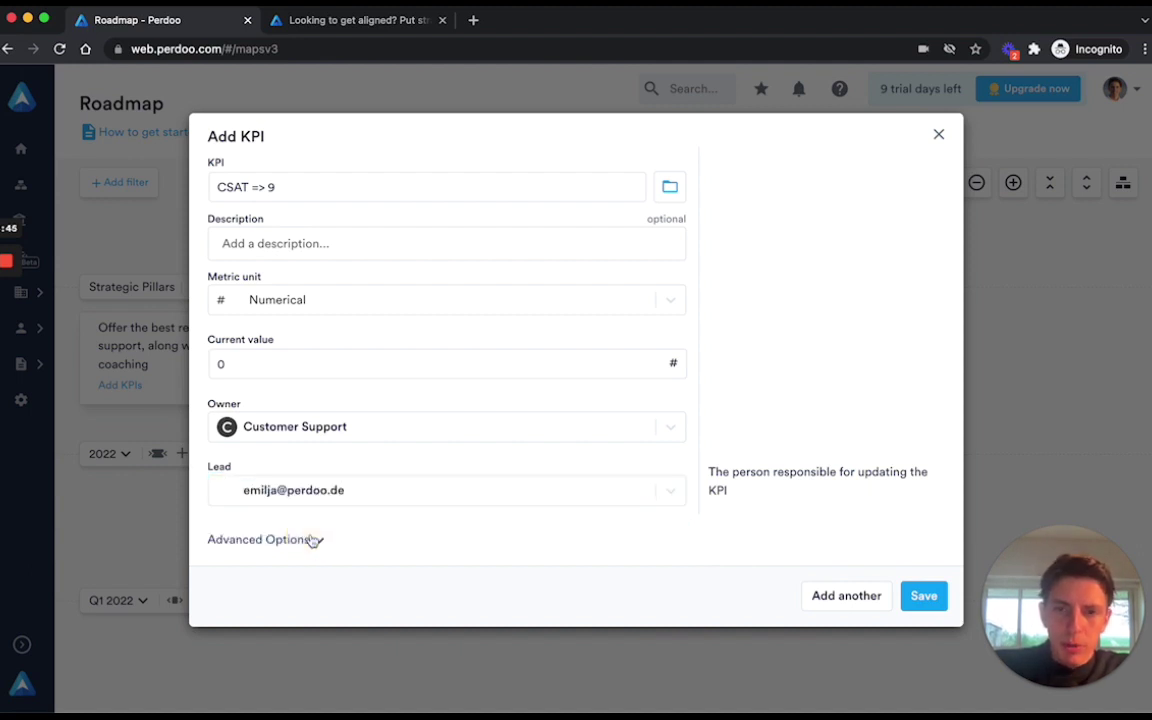
# Save the CSAT => 9 KPI and set its monthly target to at least 9.
pyautogui.click(920, 595)
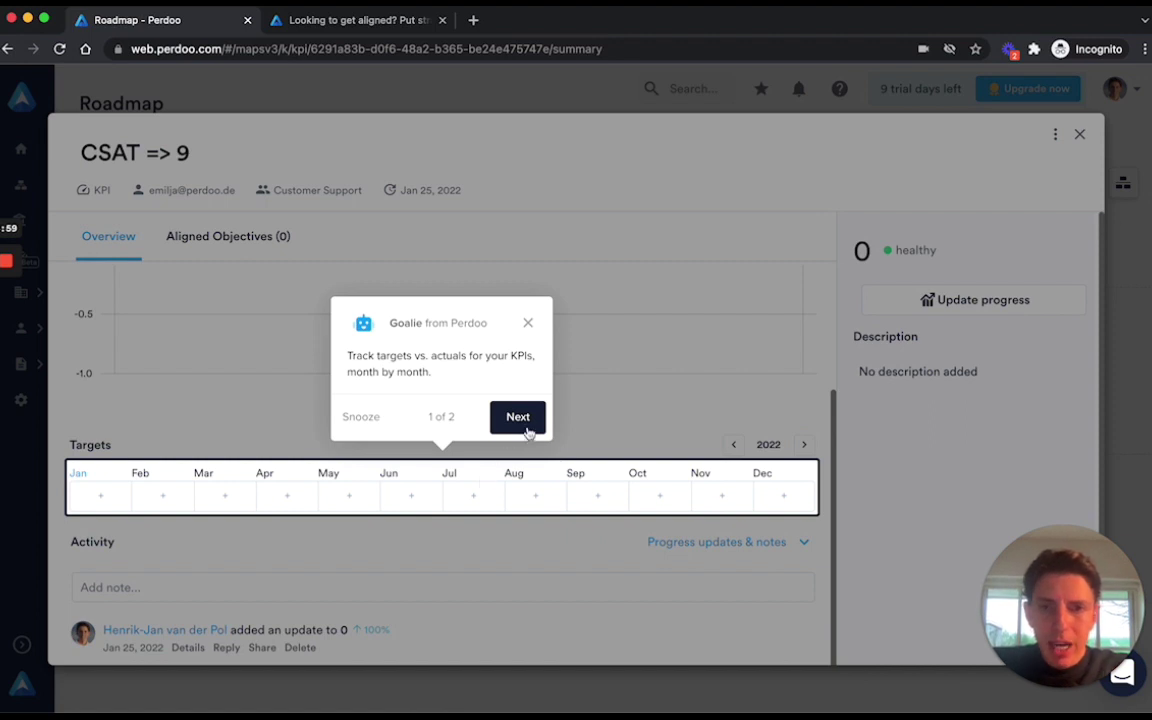
pyautogui.click(528, 325)
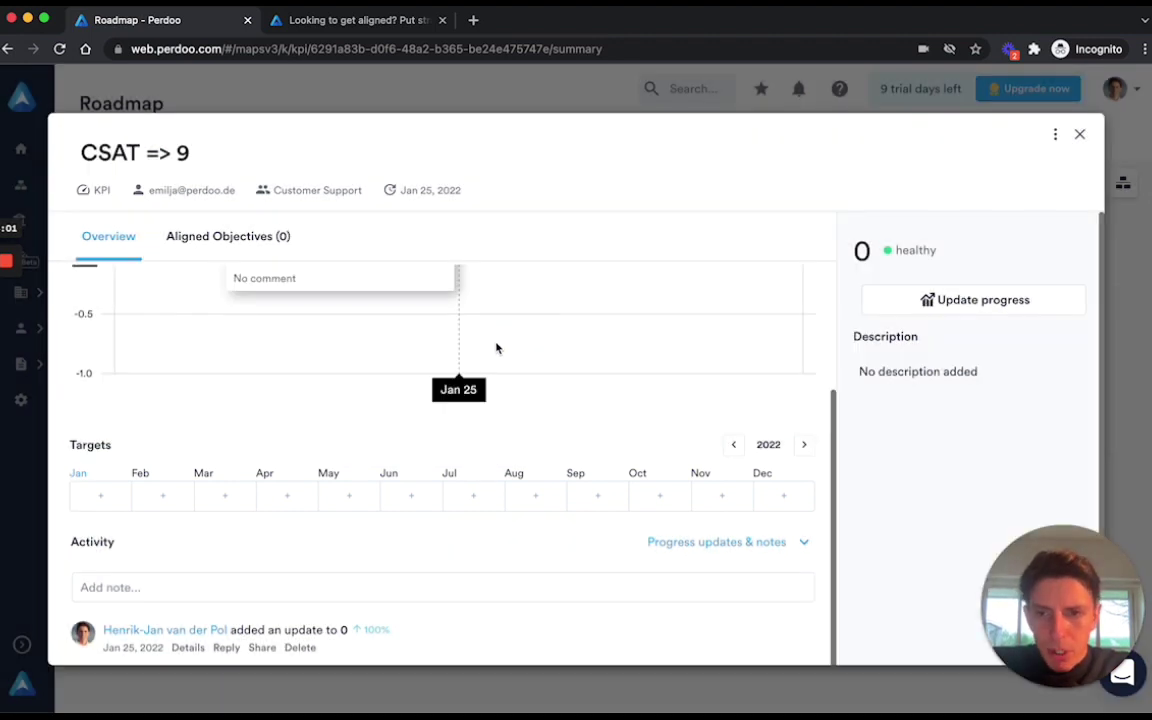
pyautogui.click(103, 496)
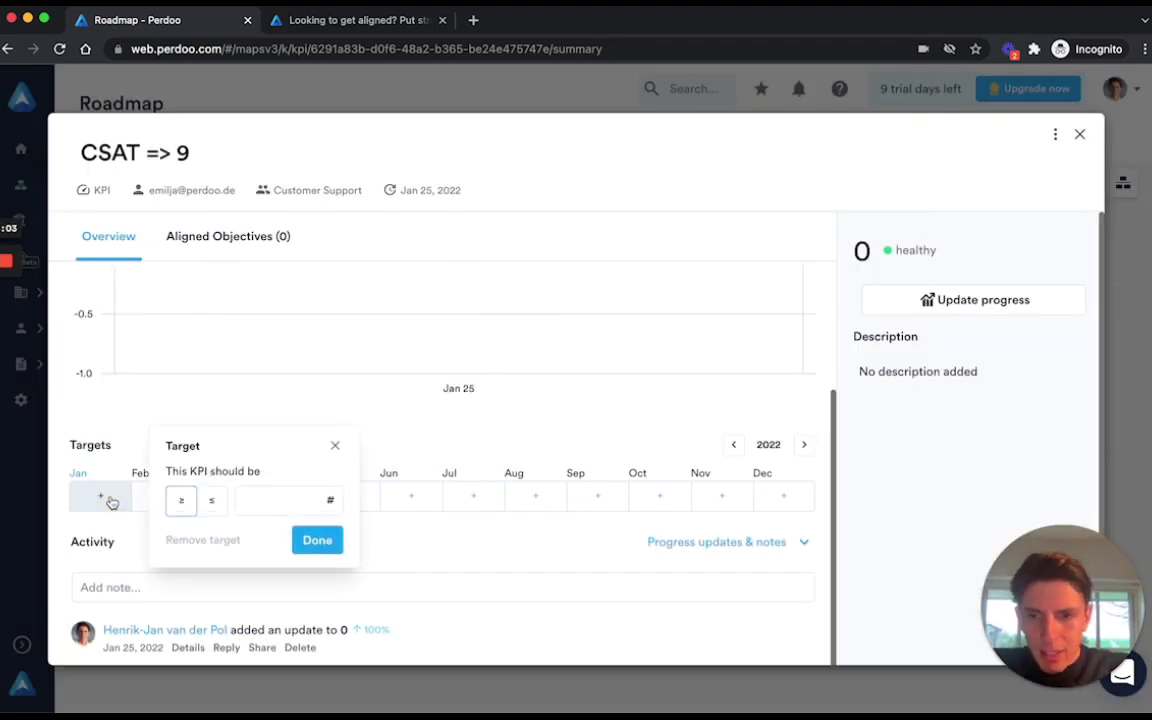
pyautogui.click(276, 498)
pyautogui.write('9')
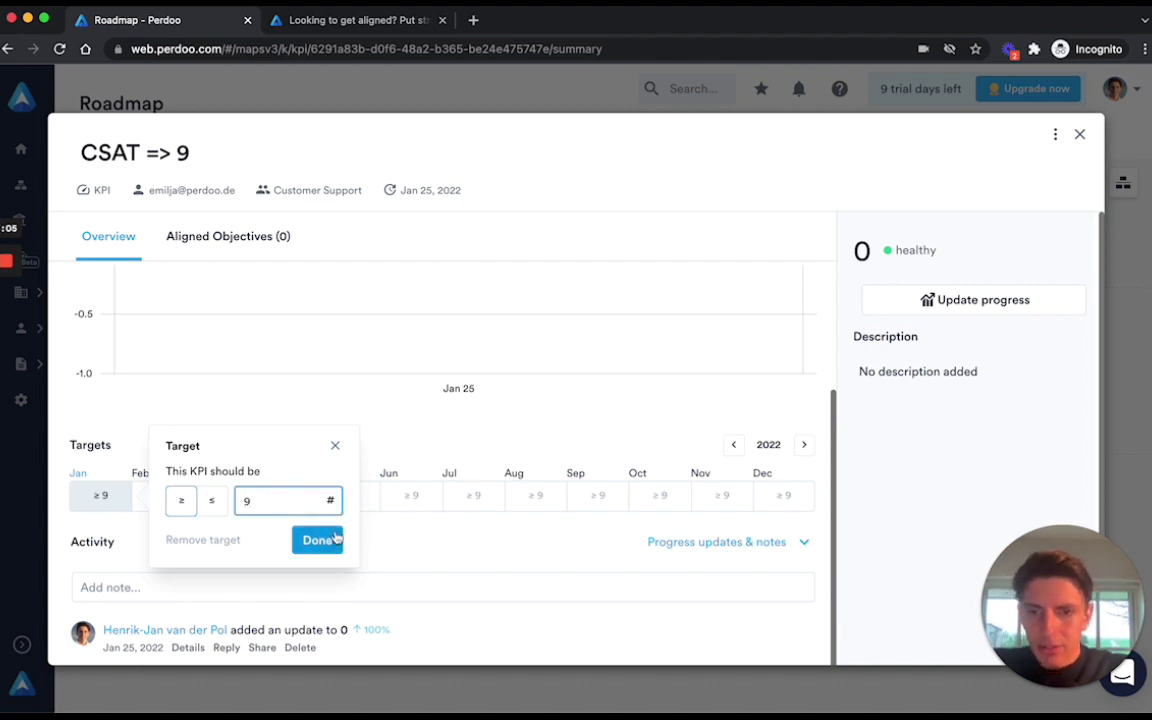
pyautogui.click(316, 540)
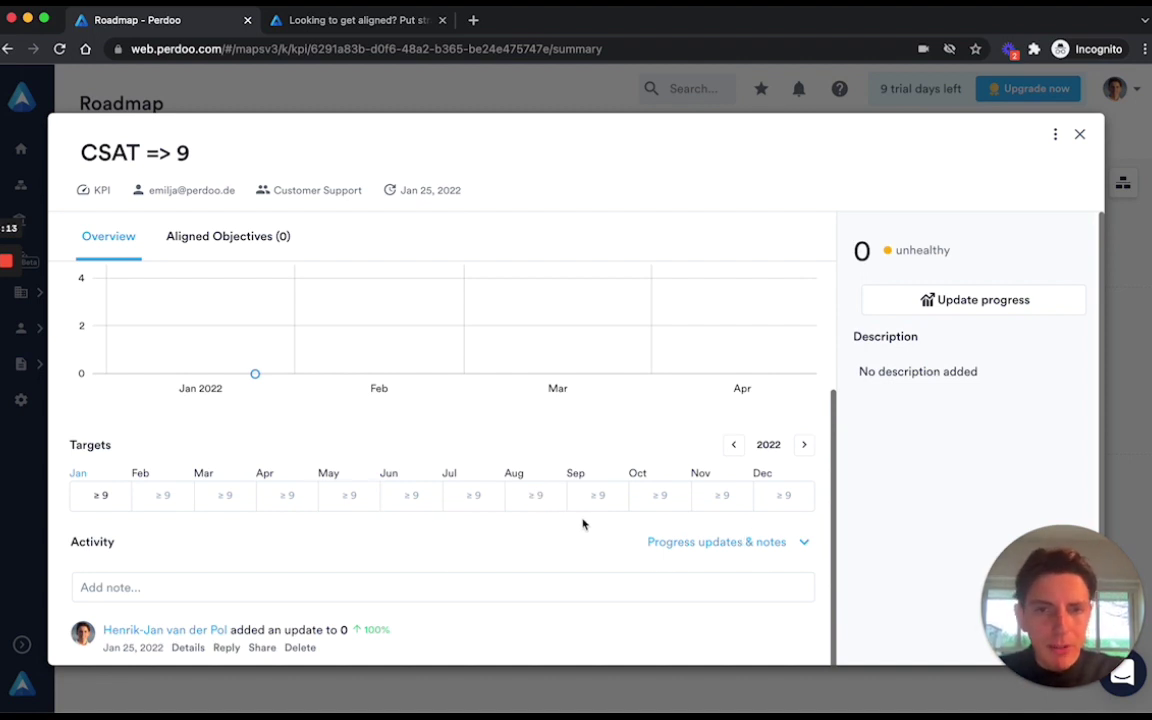
# Raise the KPI target to at least 9.5 from July onward.
pyautogui.click(467, 501)
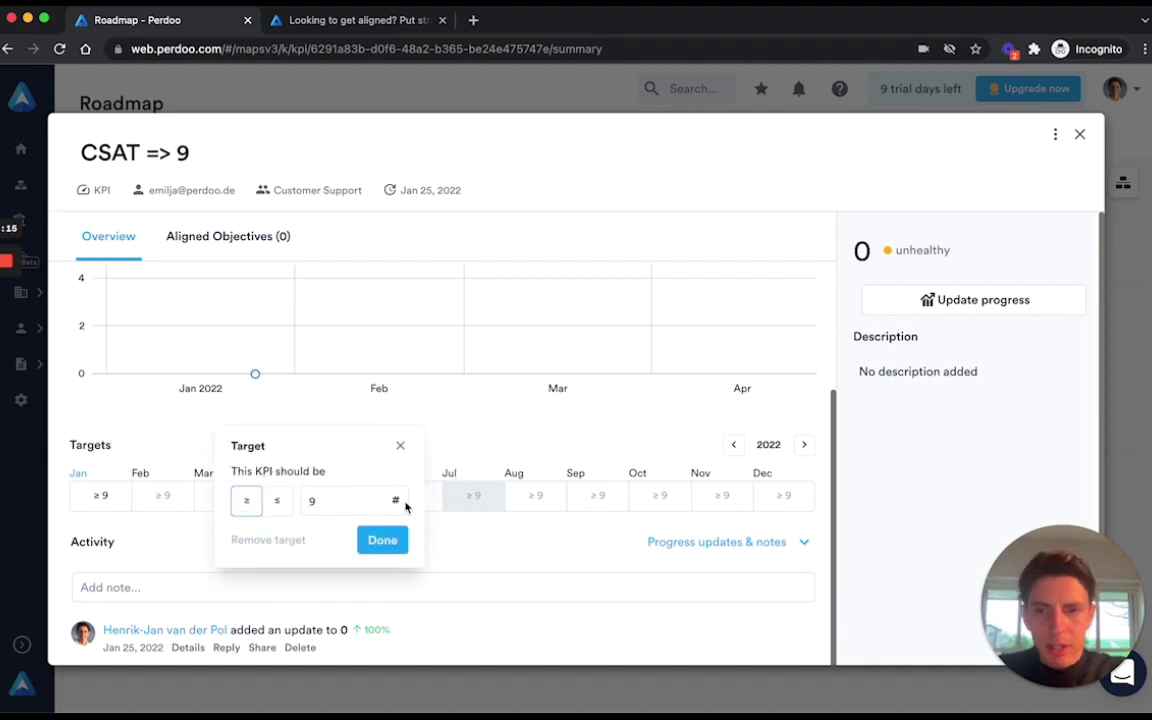
pyautogui.click(368, 501)
pyautogui.write('.5')
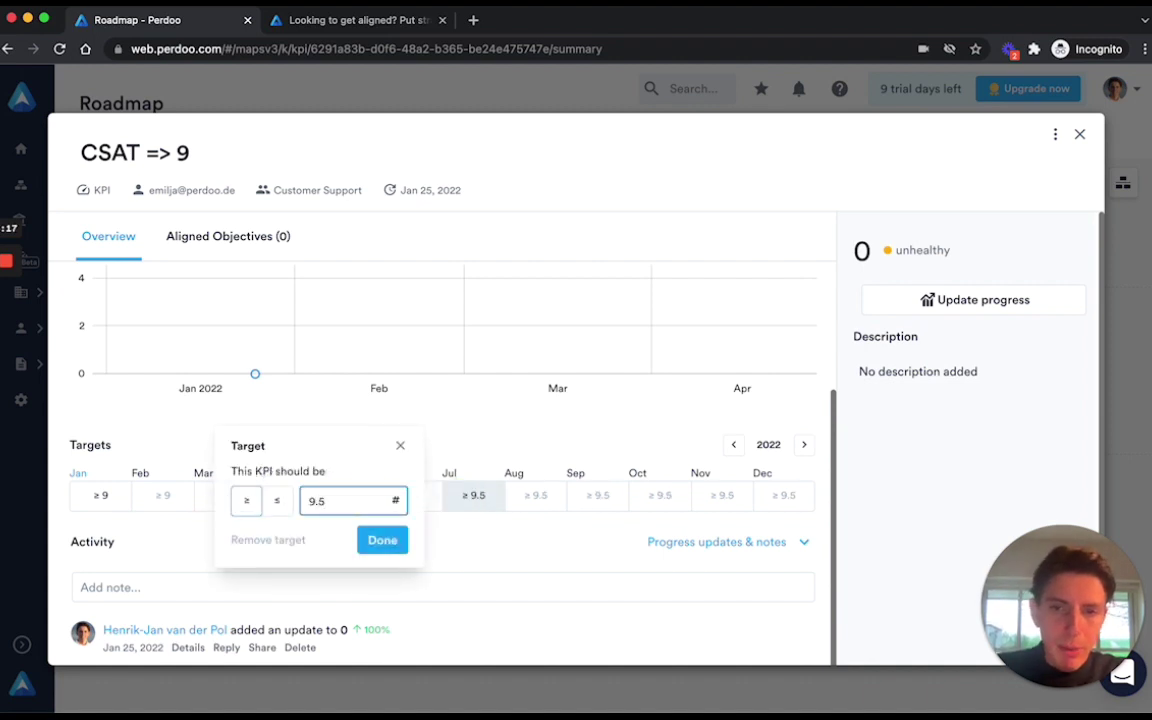
pyautogui.click(381, 540)
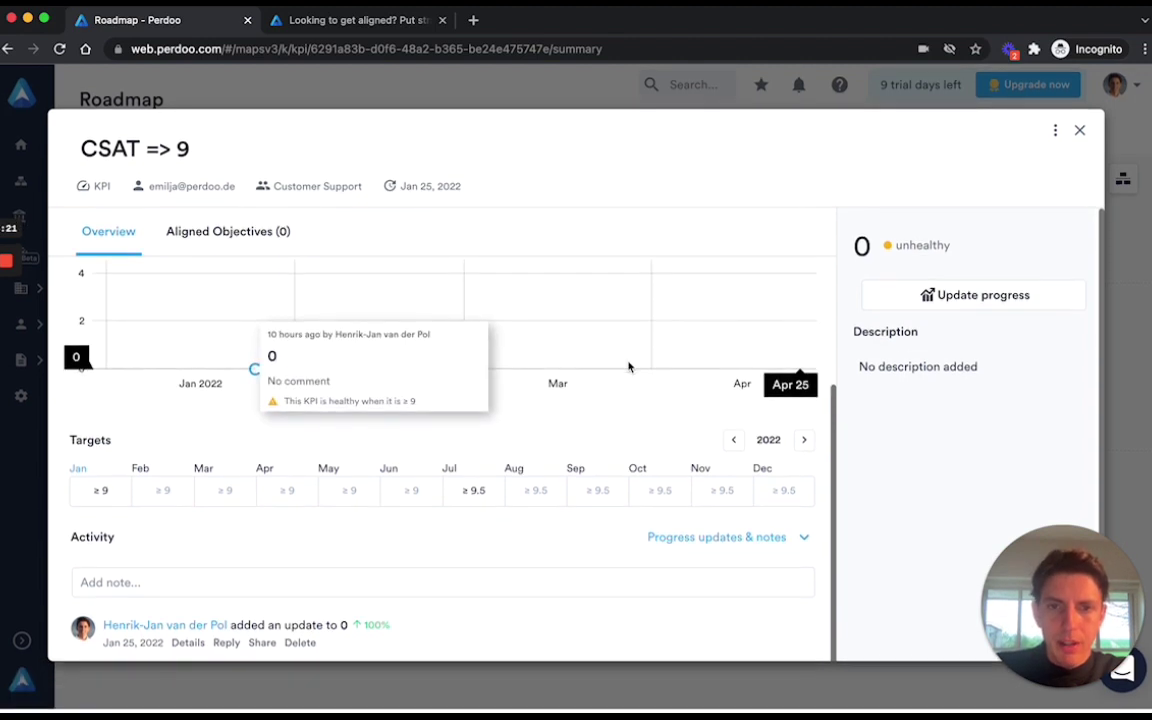
pyautogui.scroll(3, 628, 367)
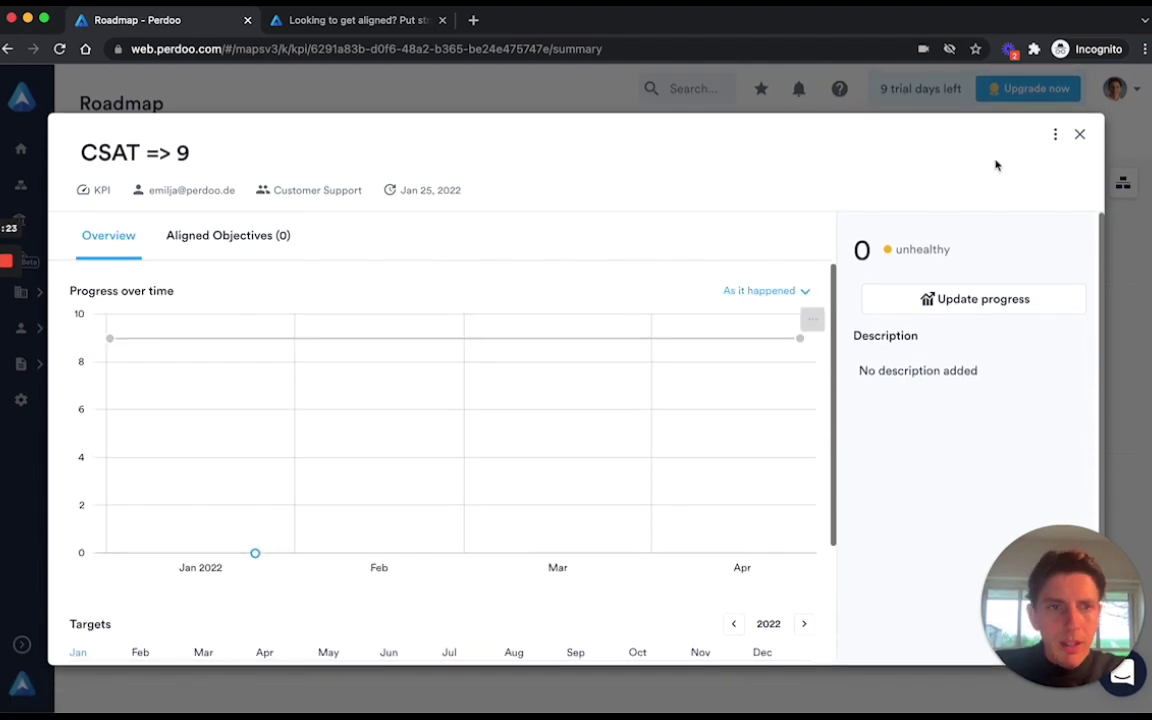
# Close the CSAT => 9 KPI to get back to the Roadmap's strategic pillar card.
pyautogui.click(1081, 135)
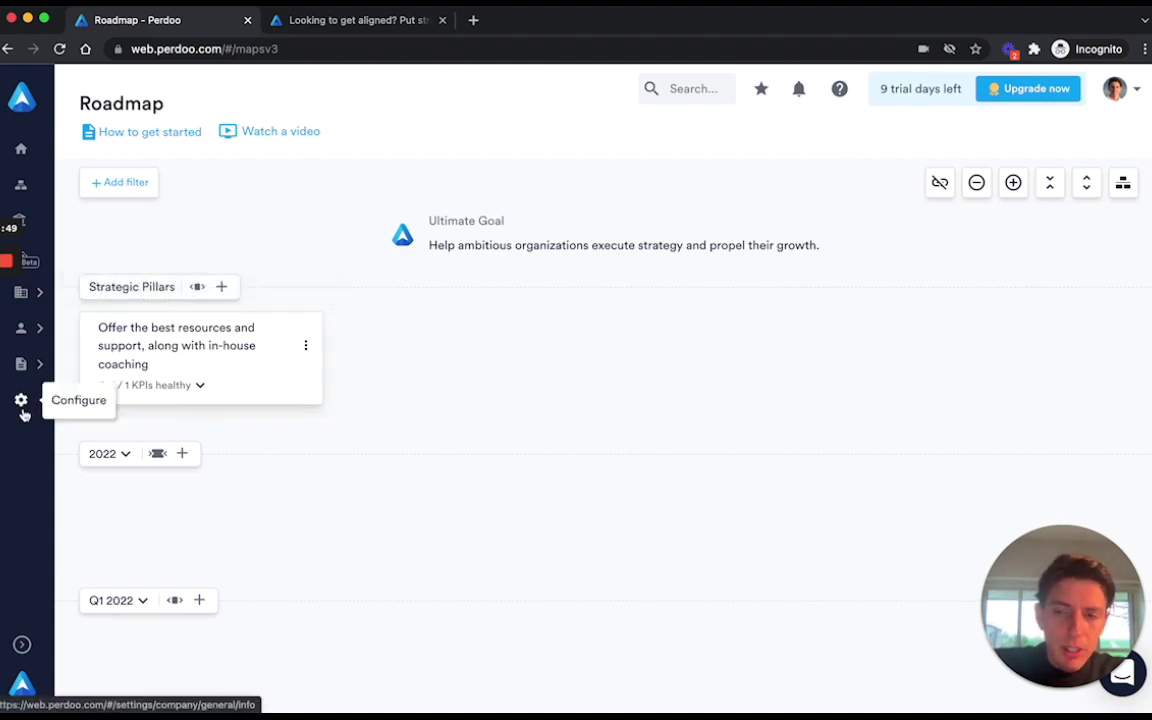
pyautogui.moveTo(306, 427)
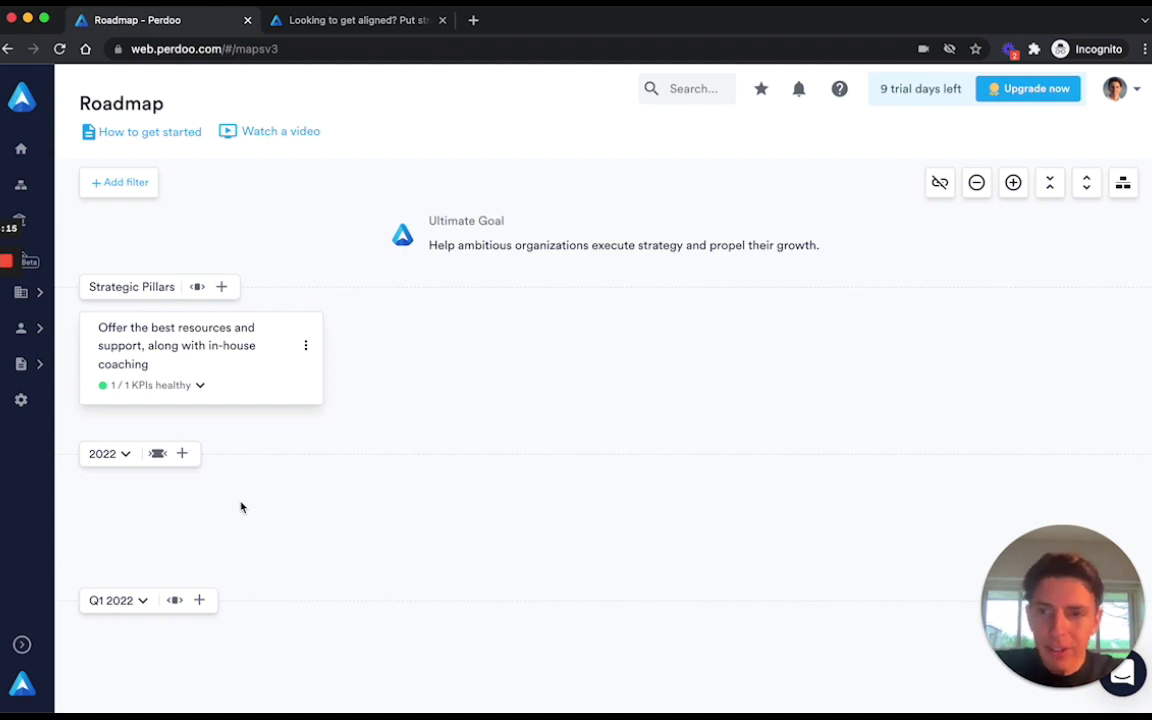
pyautogui.moveTo(229, 416)
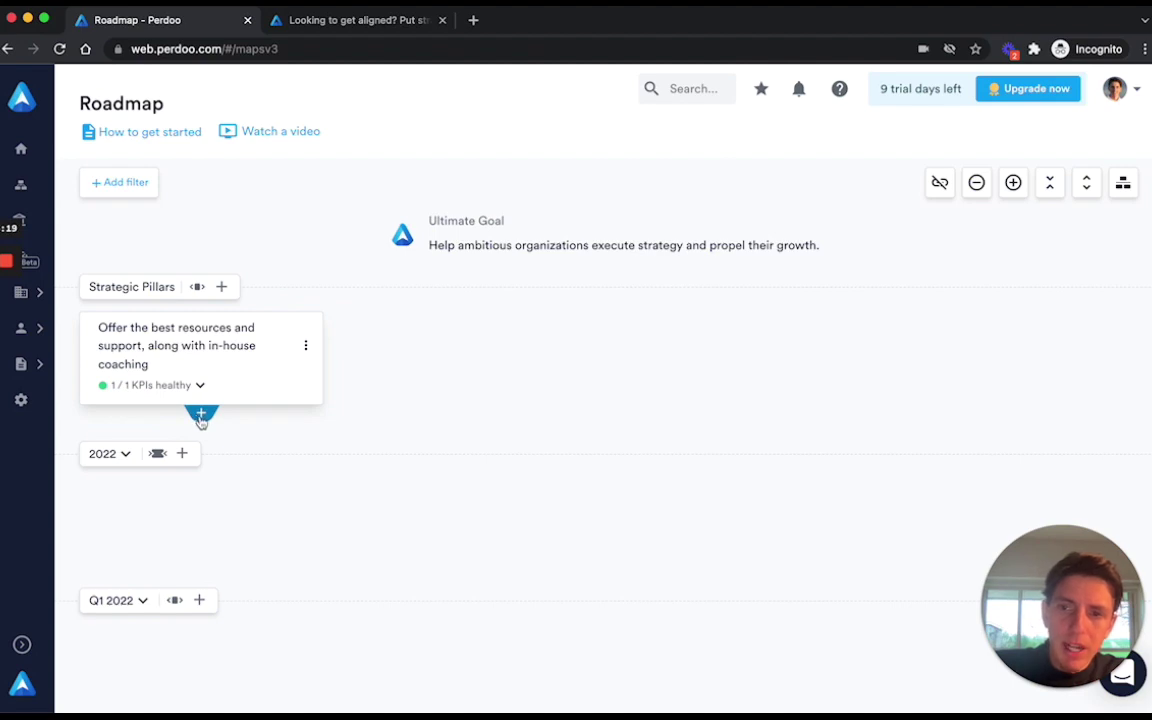
# Create and save the 2022 objective 'Have the best onboarding experience in our industry' under the pillar.
pyautogui.click(201, 411)
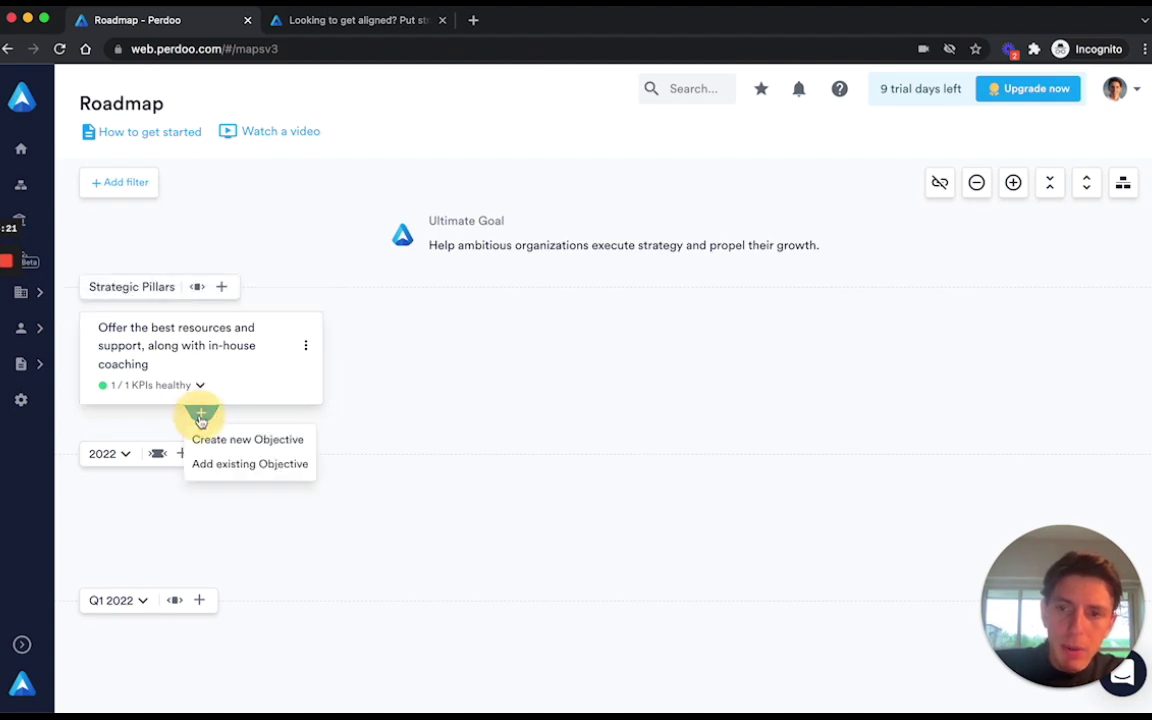
pyautogui.click(236, 441)
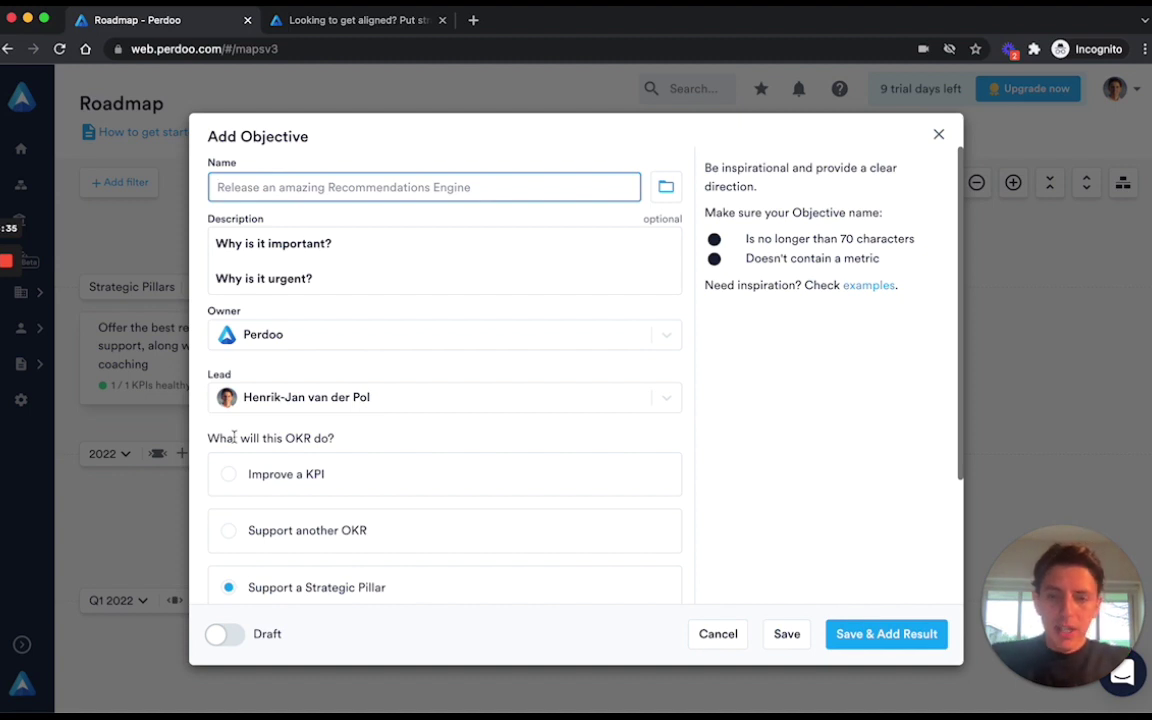
pyautogui.write('Have t')
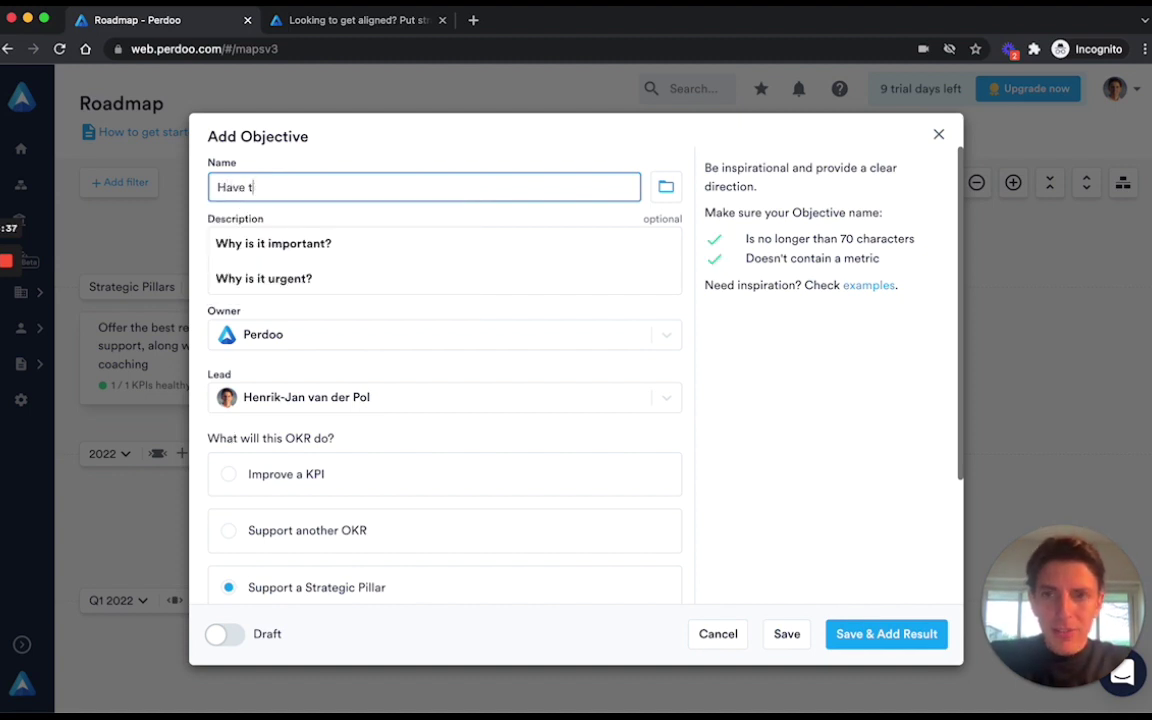
pyautogui.write('he best onboarding e')
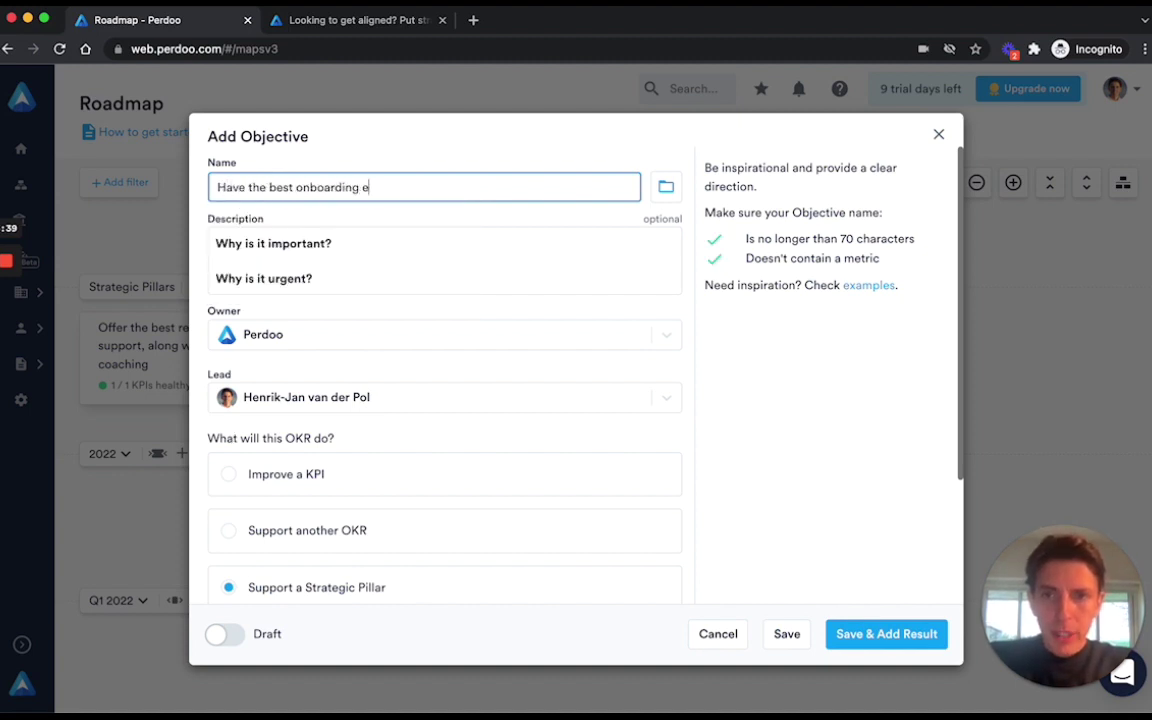
pyautogui.write('xperience ')
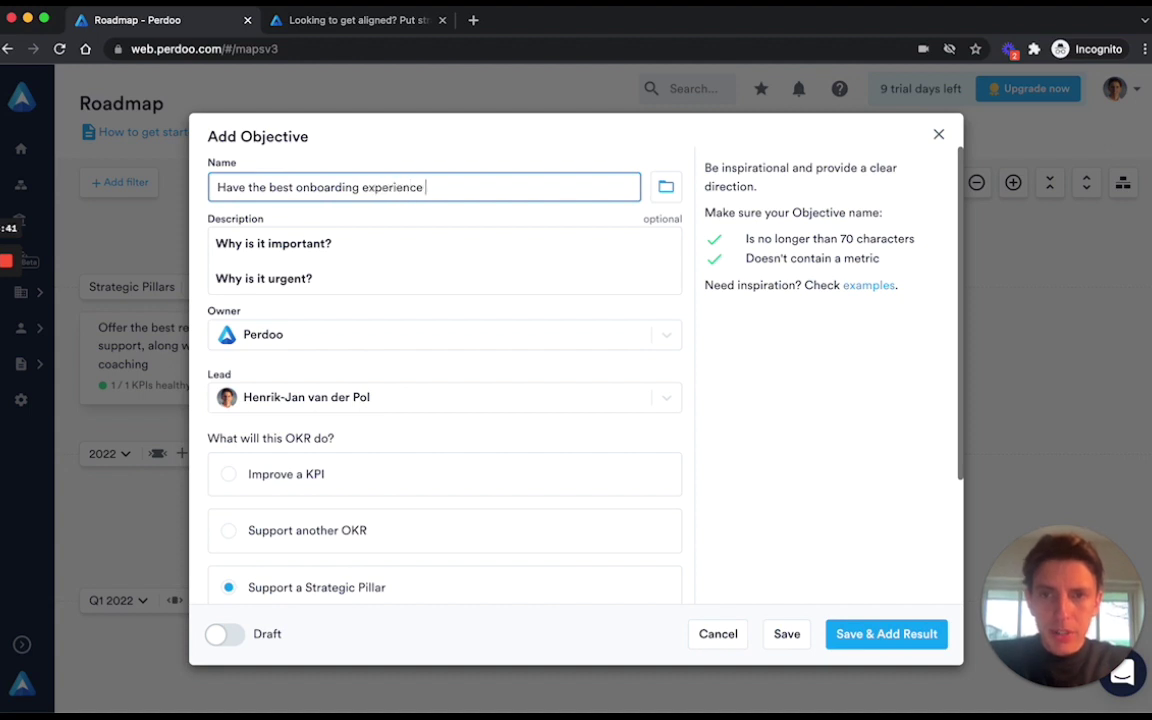
pyautogui.write('in our industry')
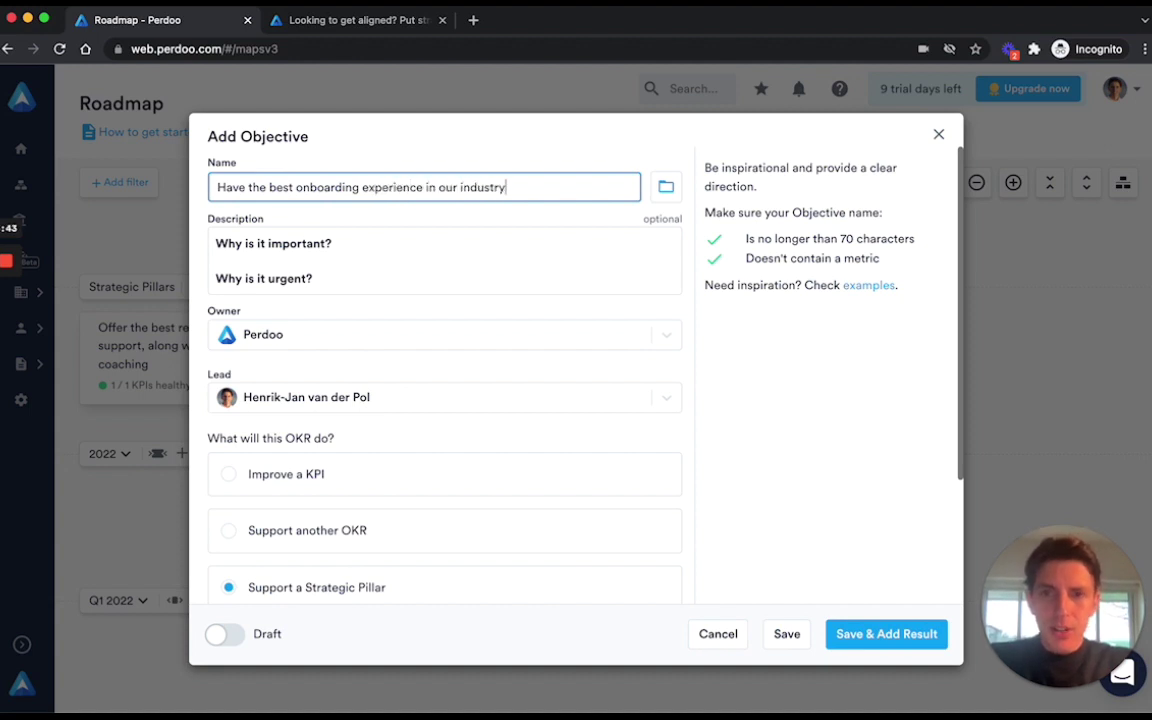
pyautogui.scroll(-3, 373, 540)
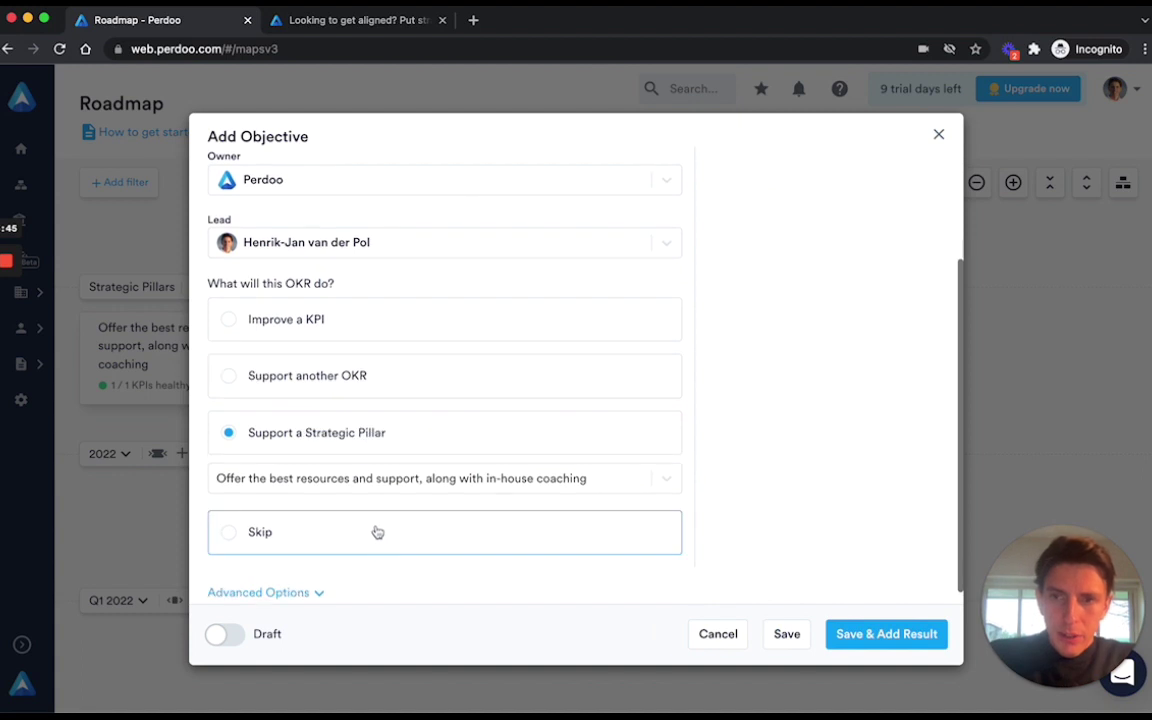
pyautogui.scroll(3, 377, 532)
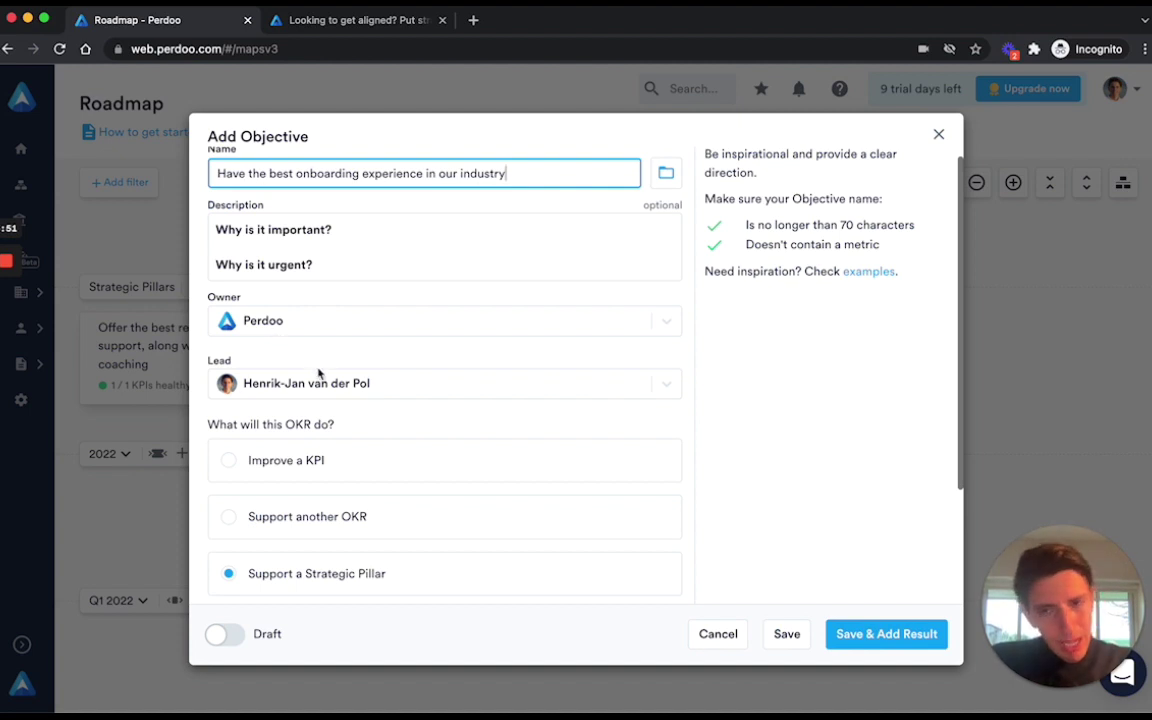
pyautogui.scroll(-3, 342, 478)
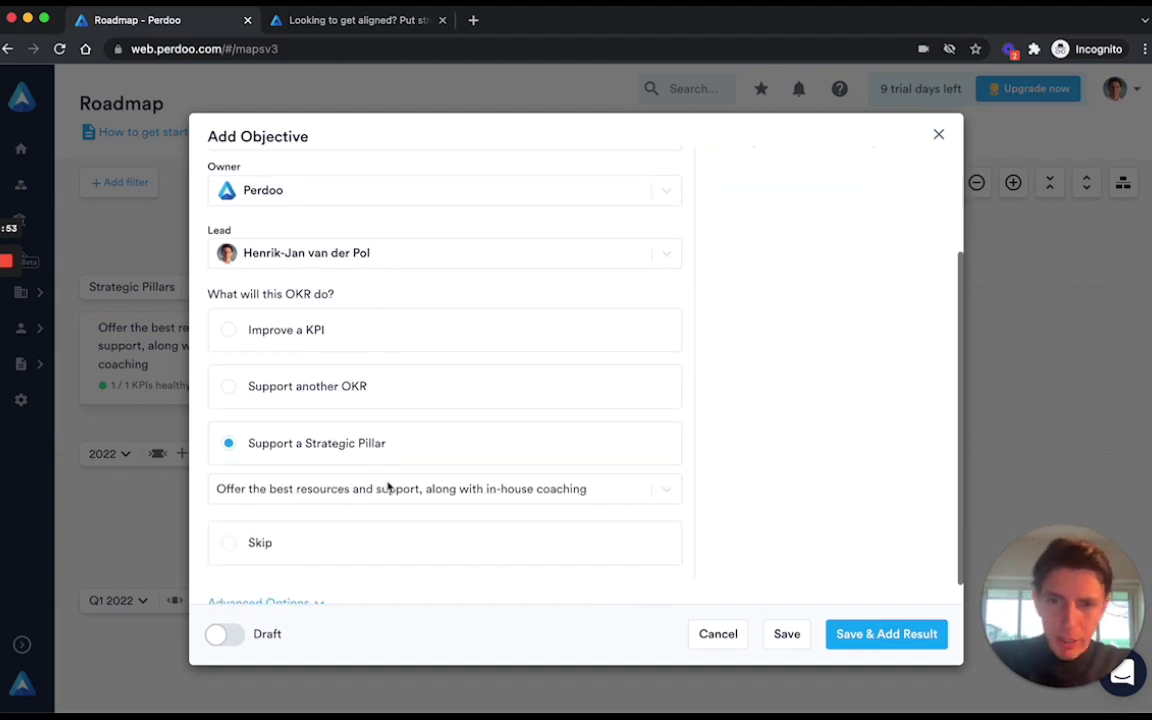
pyautogui.scroll(-1, 419, 507)
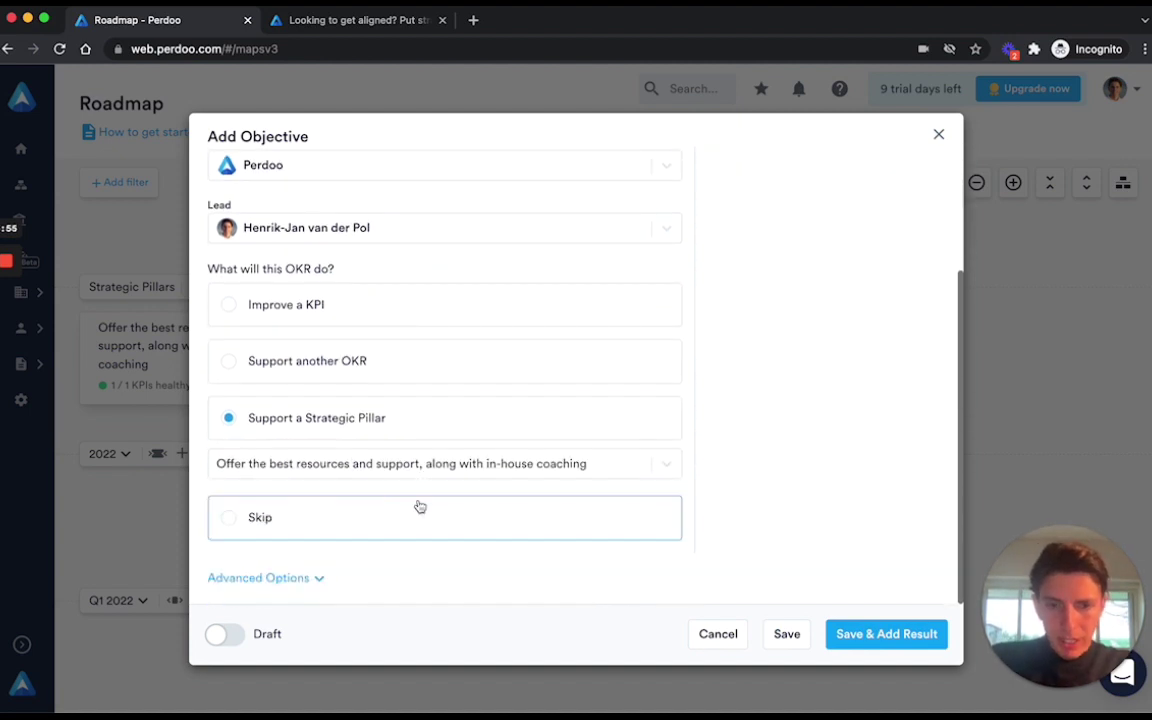
pyautogui.click(791, 633)
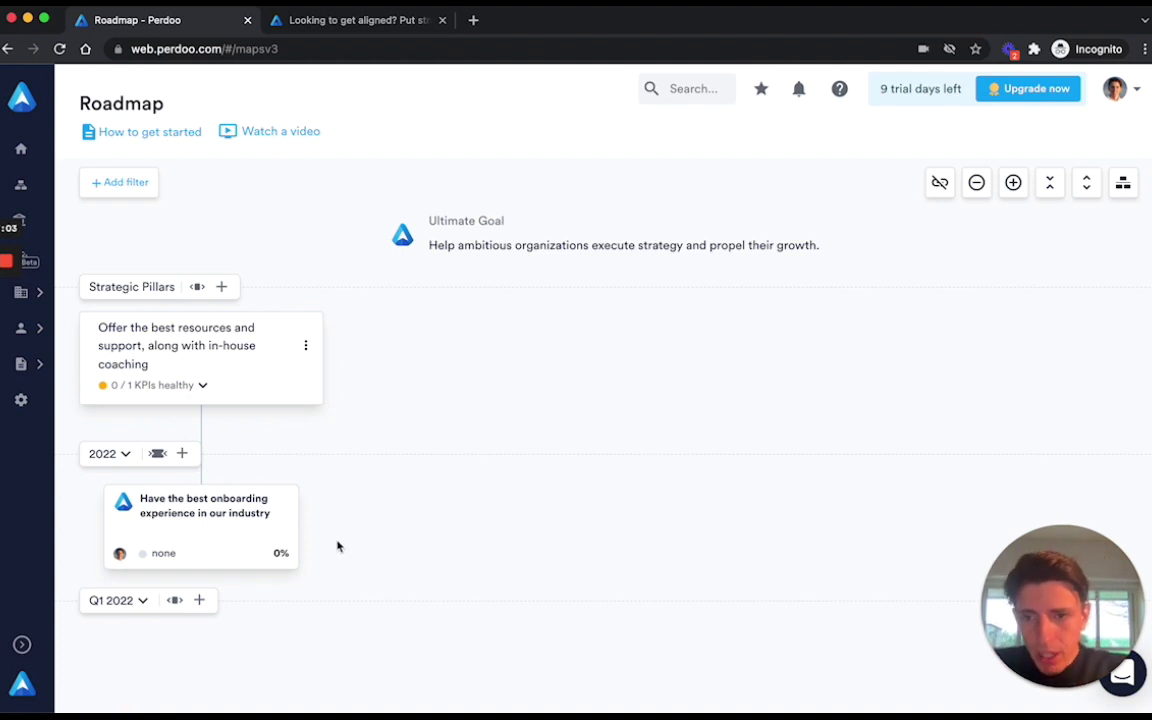
# Bring up the add-objective options under the onboarding objective card.
pyautogui.scroll(-1, 337, 546)
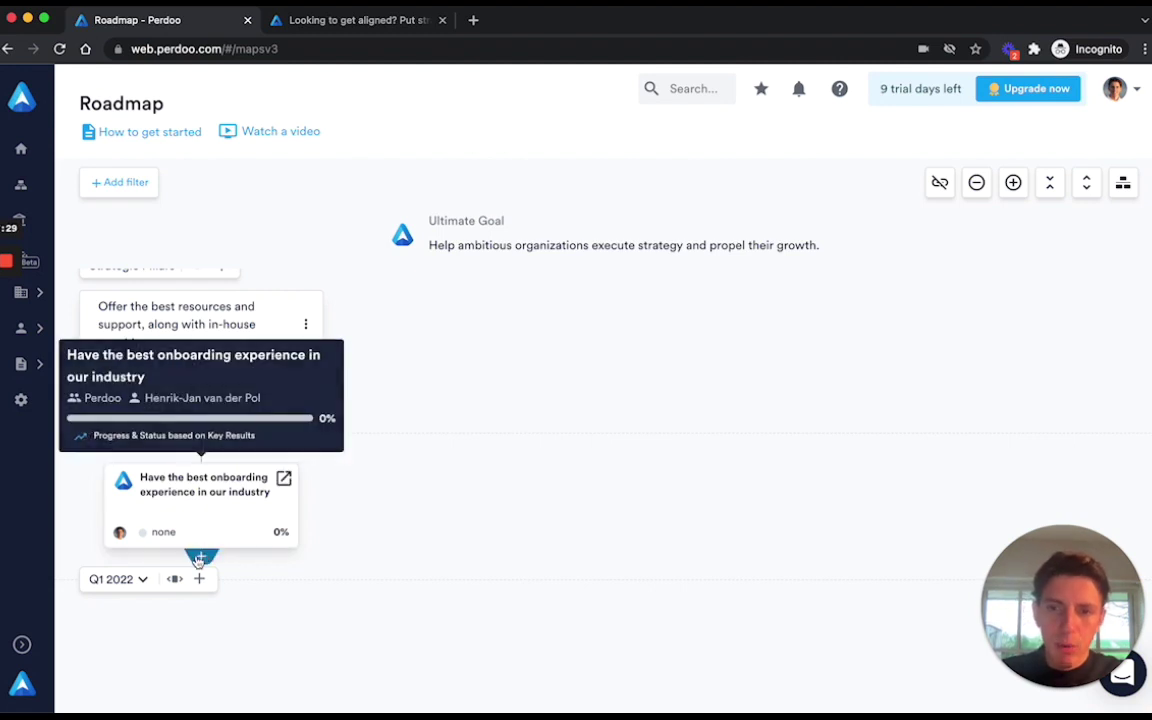
pyautogui.moveTo(213, 507)
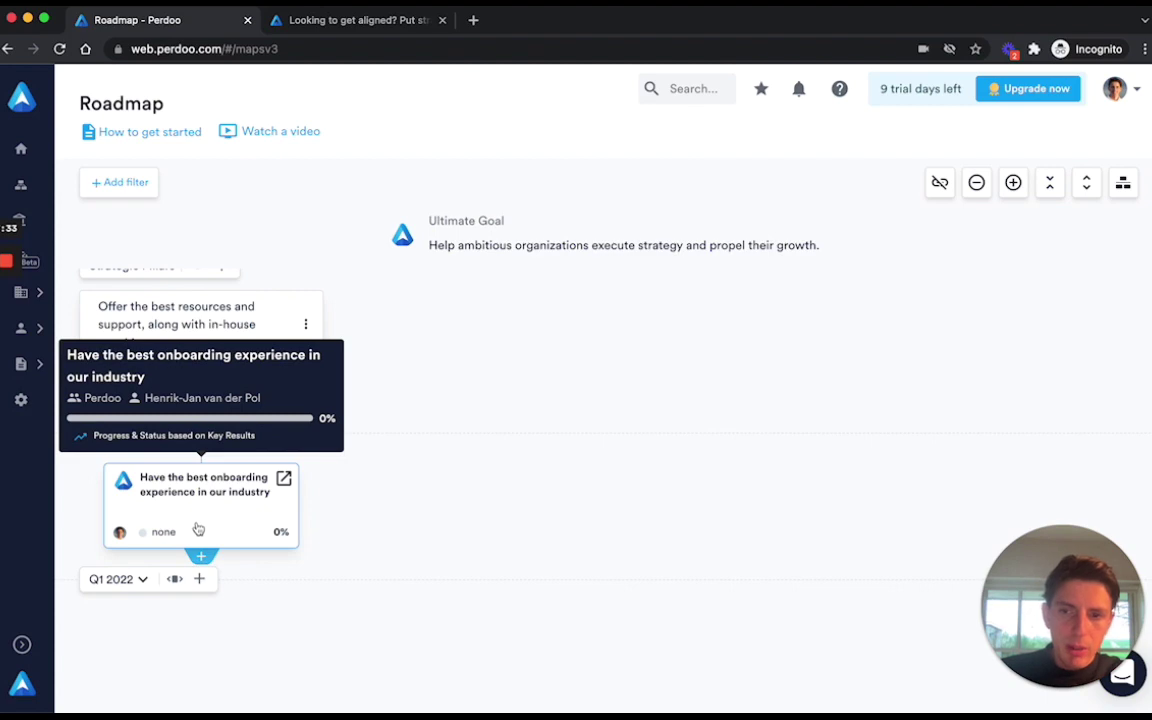
pyautogui.click(201, 555)
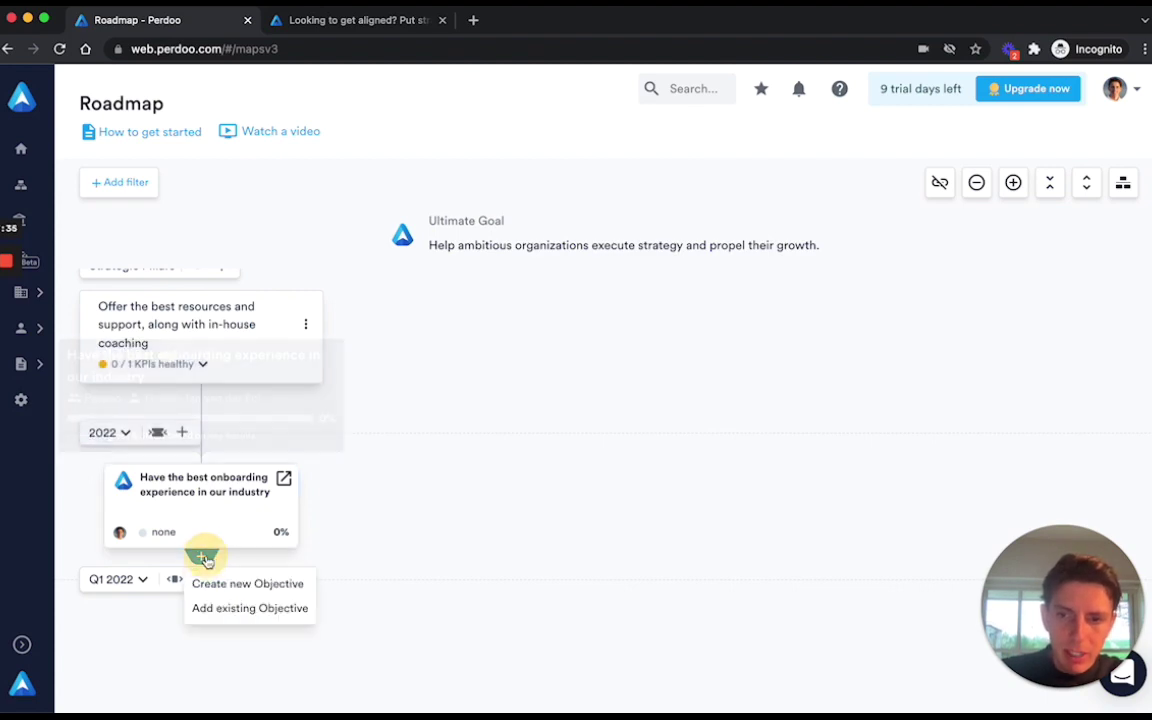
# Create objective 'Successfully launch new ivideo series to better support new users' owned by new group Product Marketing.
pyautogui.click(242, 585)
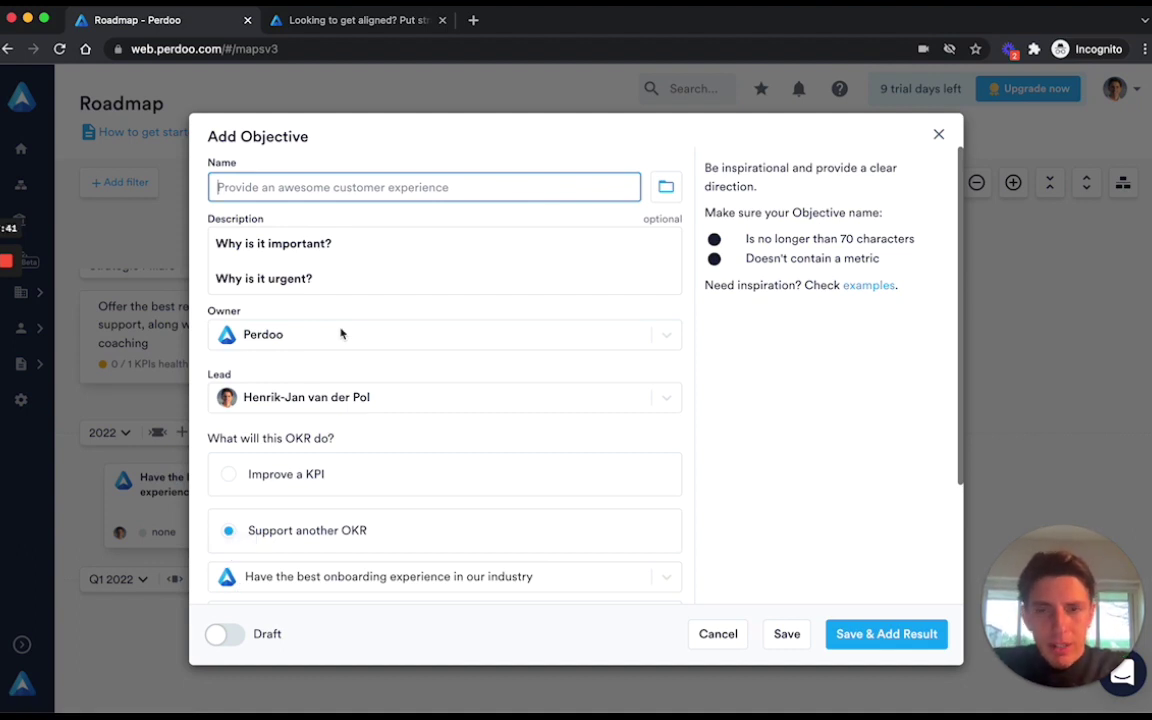
pyautogui.write('Success')
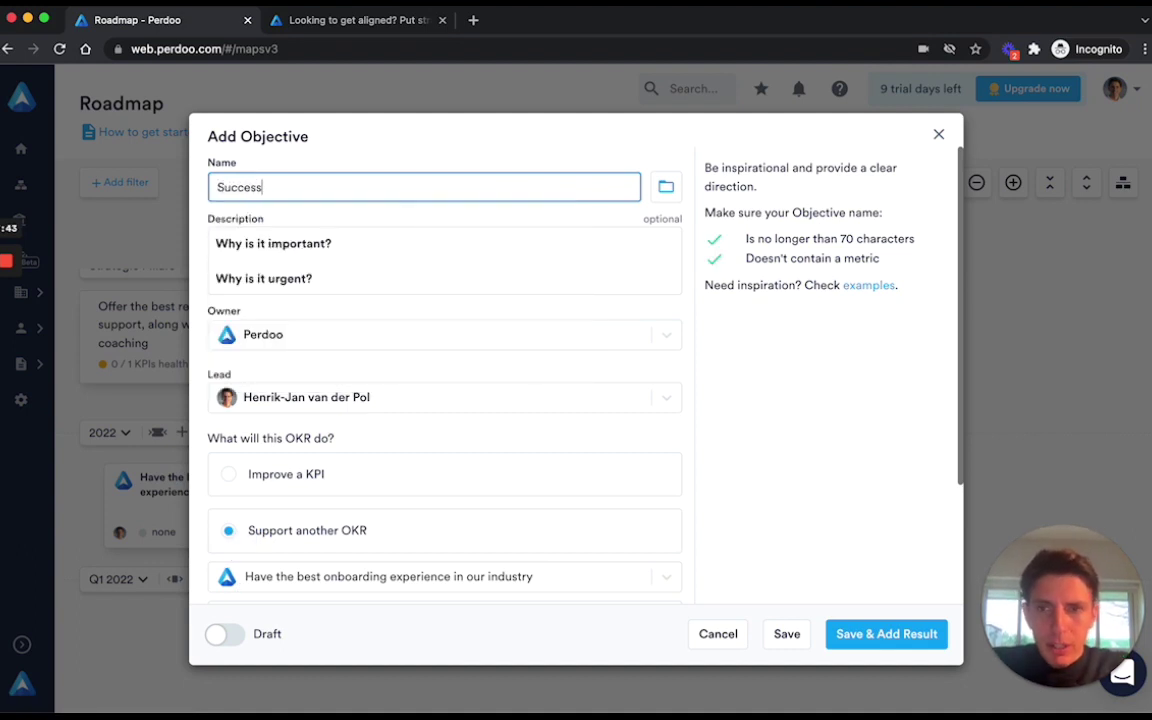
pyautogui.write('fully launch new ivideo series to better support new users')
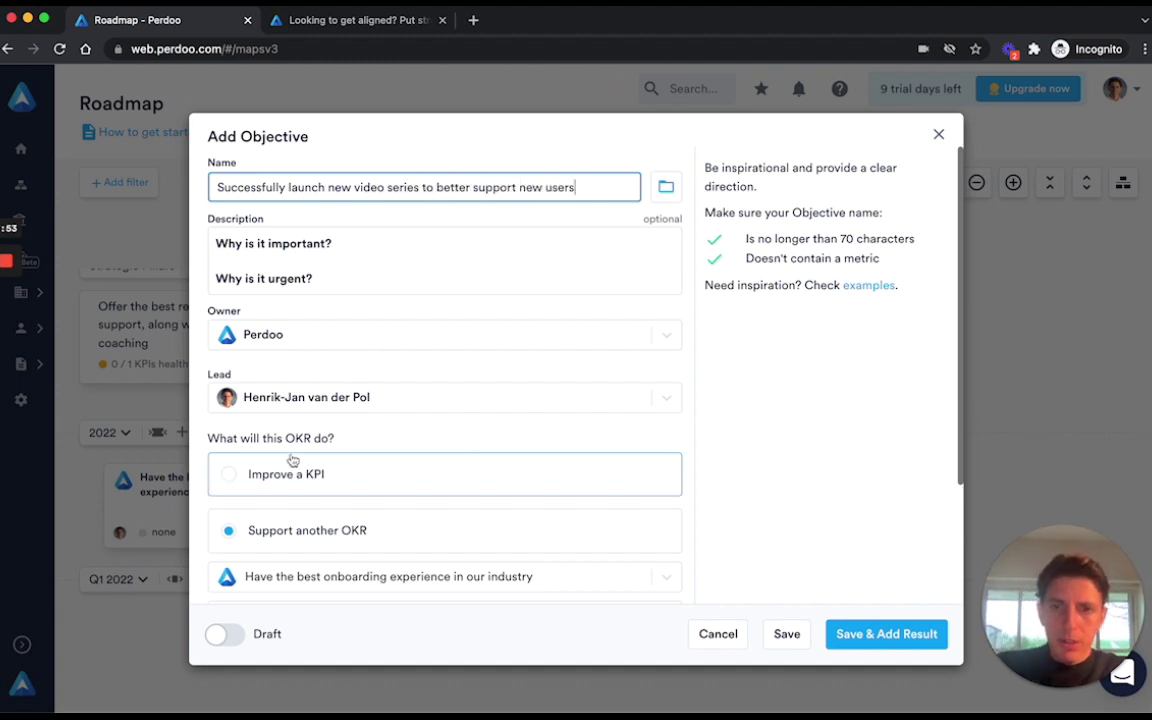
pyautogui.click(404, 342)
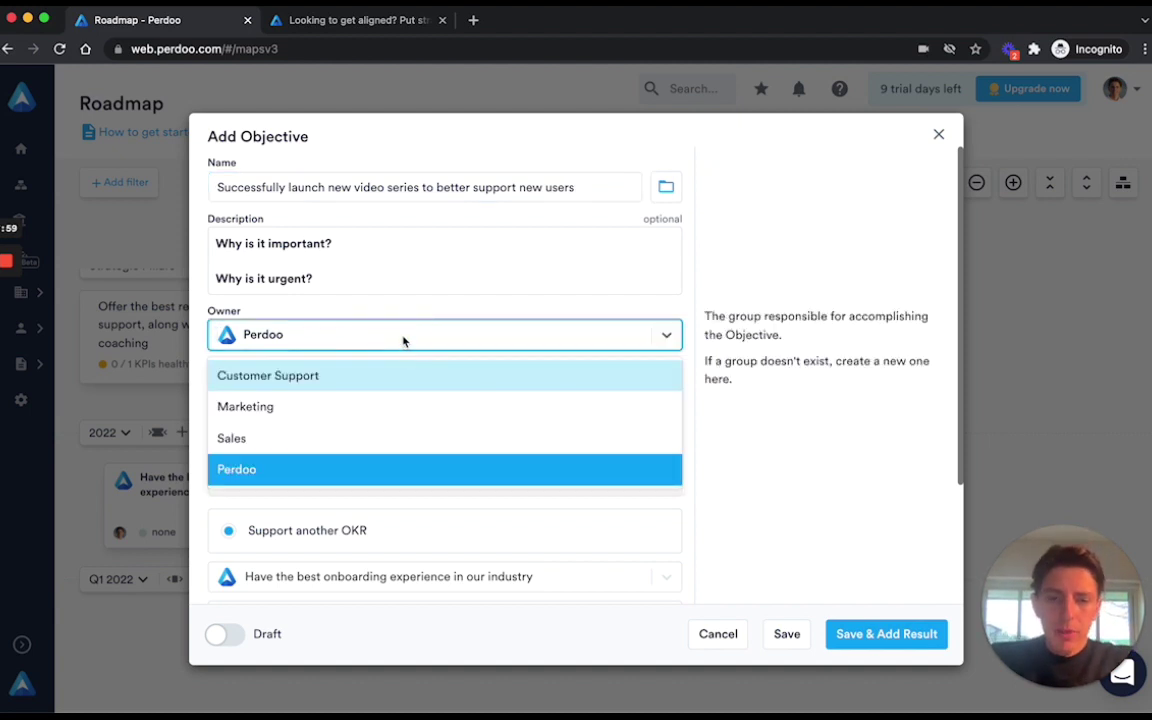
pyautogui.write('Product')
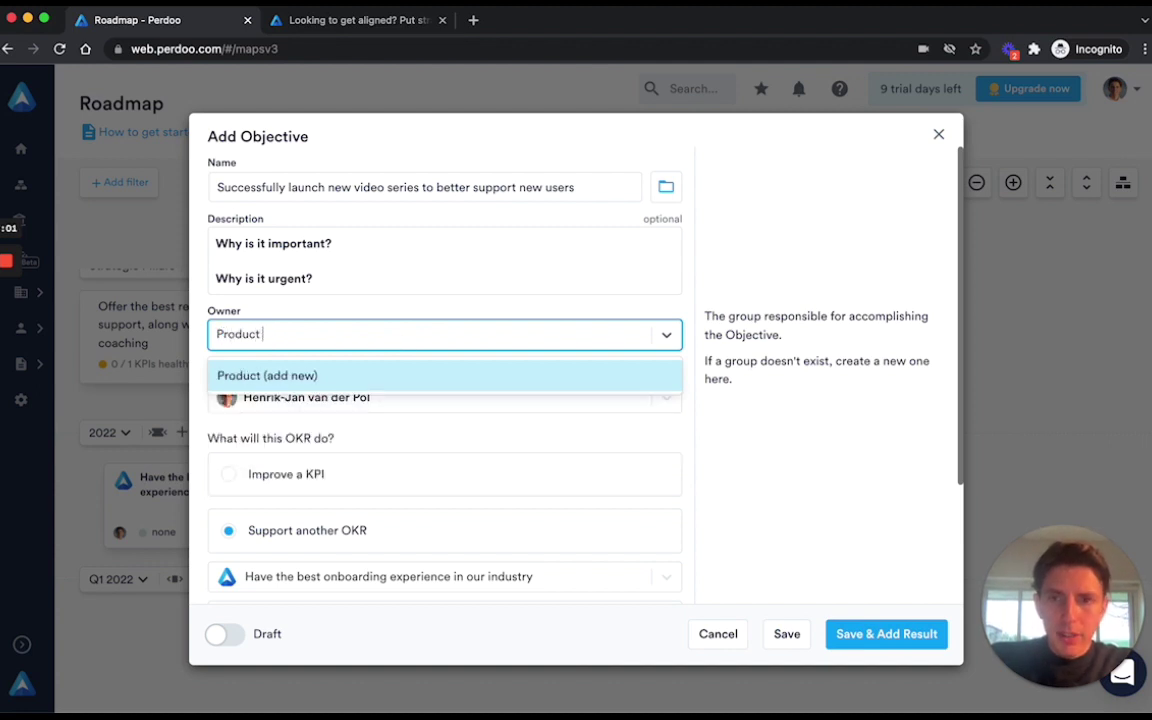
pyautogui.write(' Marketing')
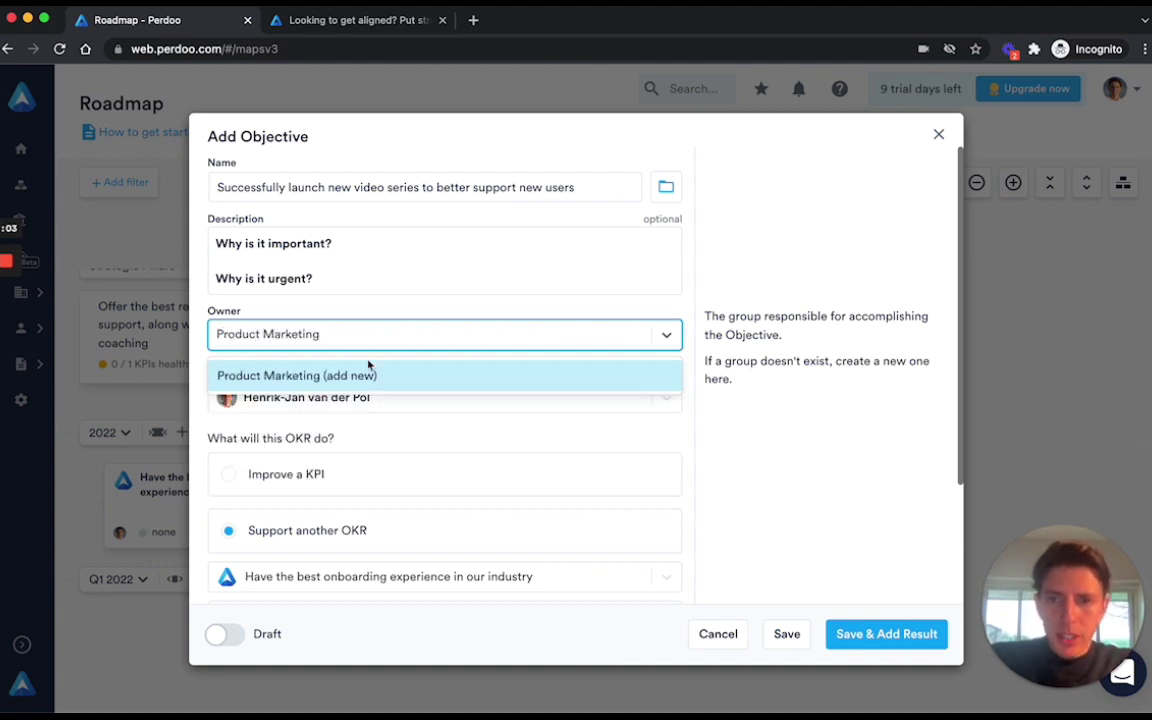
pyautogui.click(336, 377)
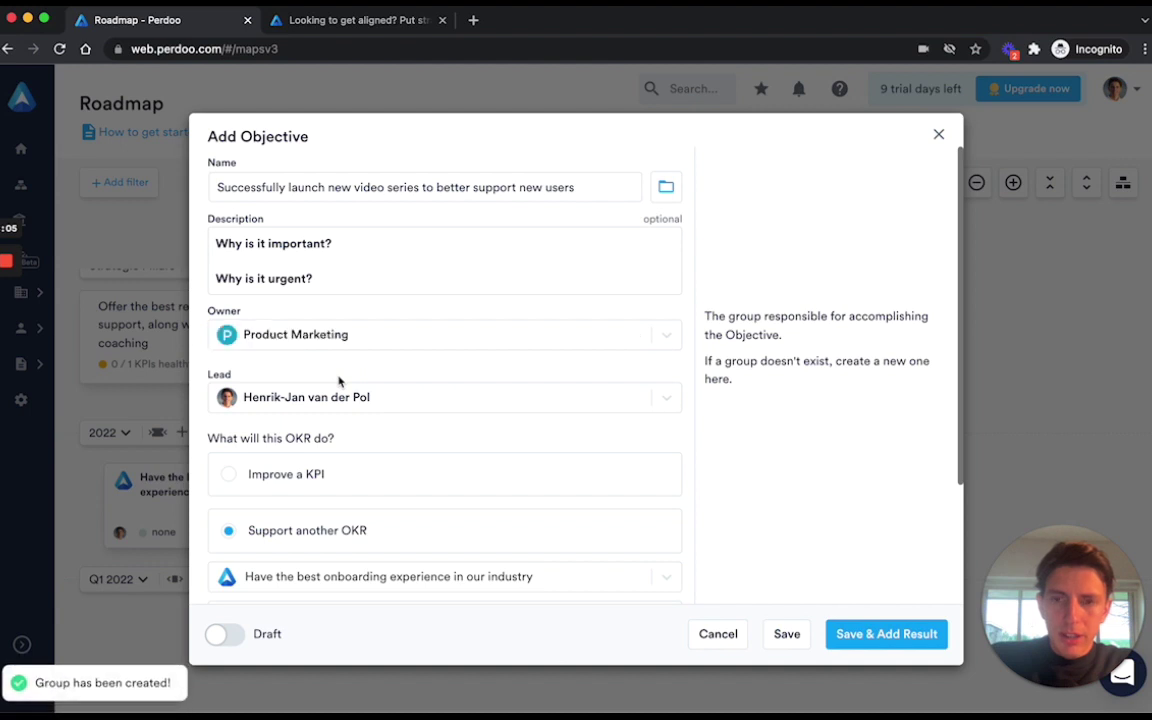
# Invite a teammate by e-mail as lead, mark the objective as Draft, and save it.
pyautogui.click(372, 395)
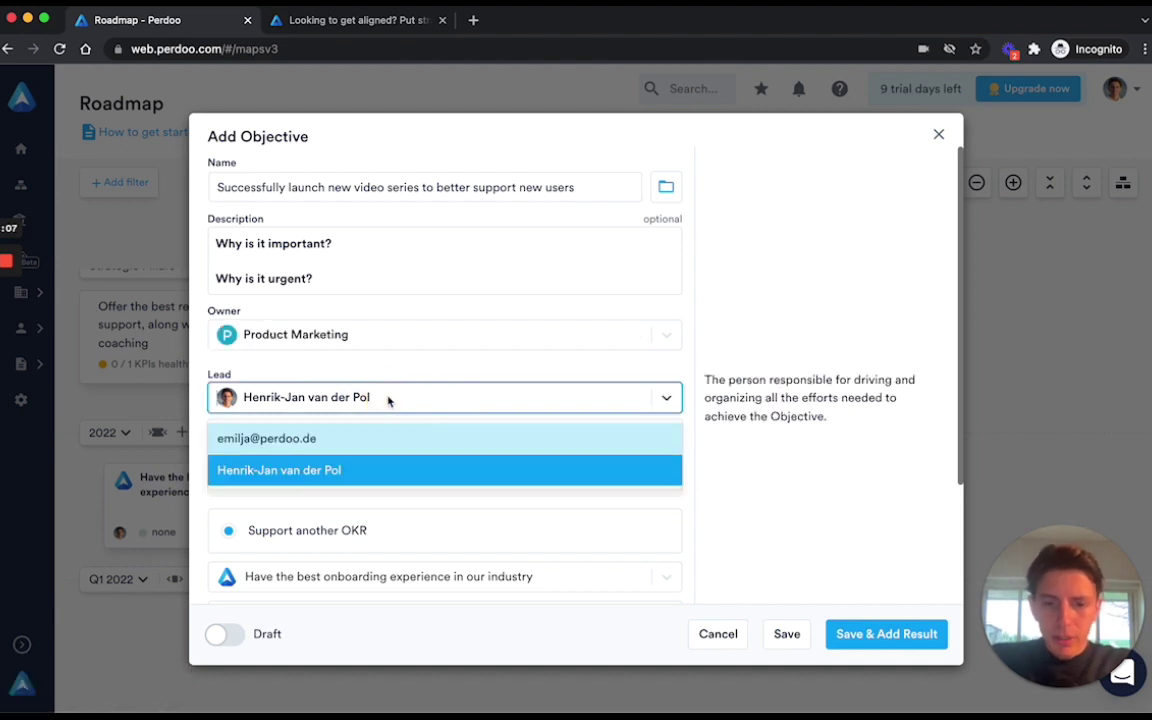
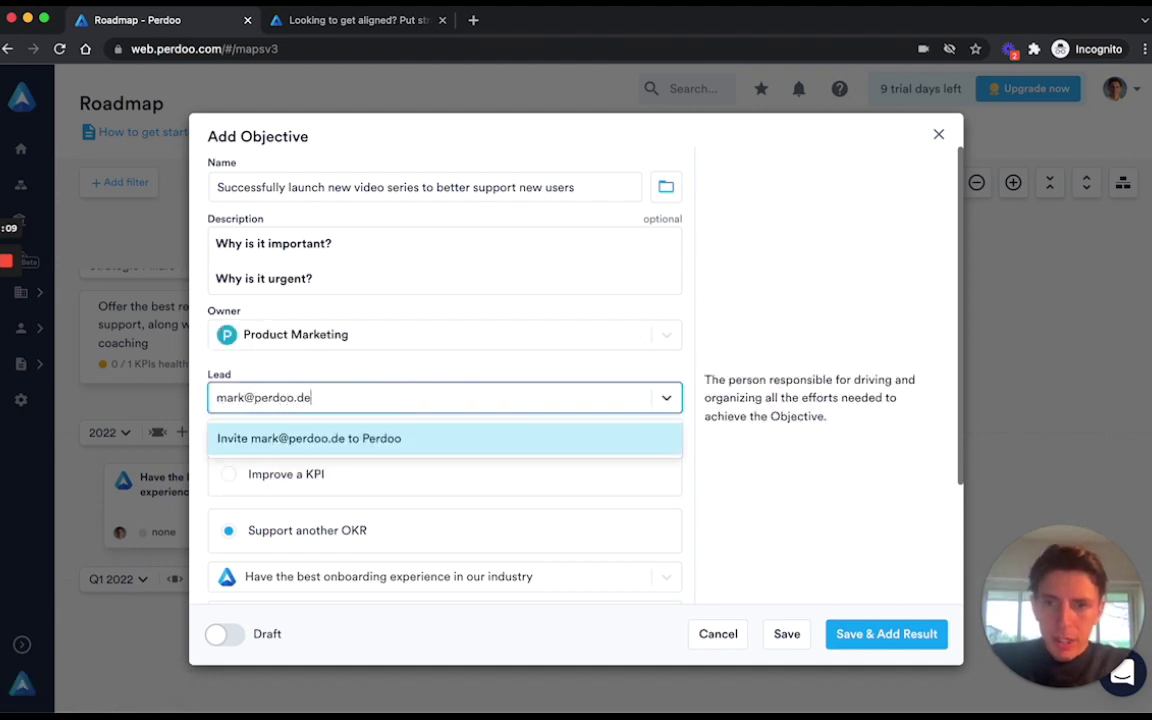
pyautogui.click(355, 438)
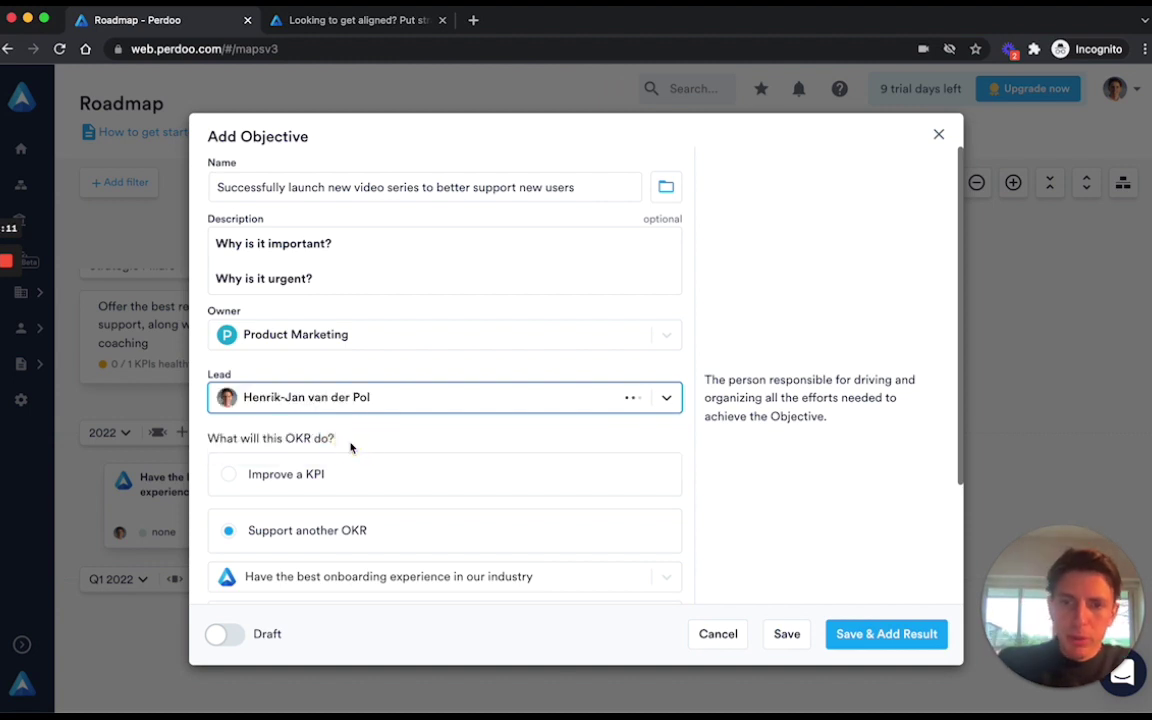
pyautogui.scroll(-3, 350, 447)
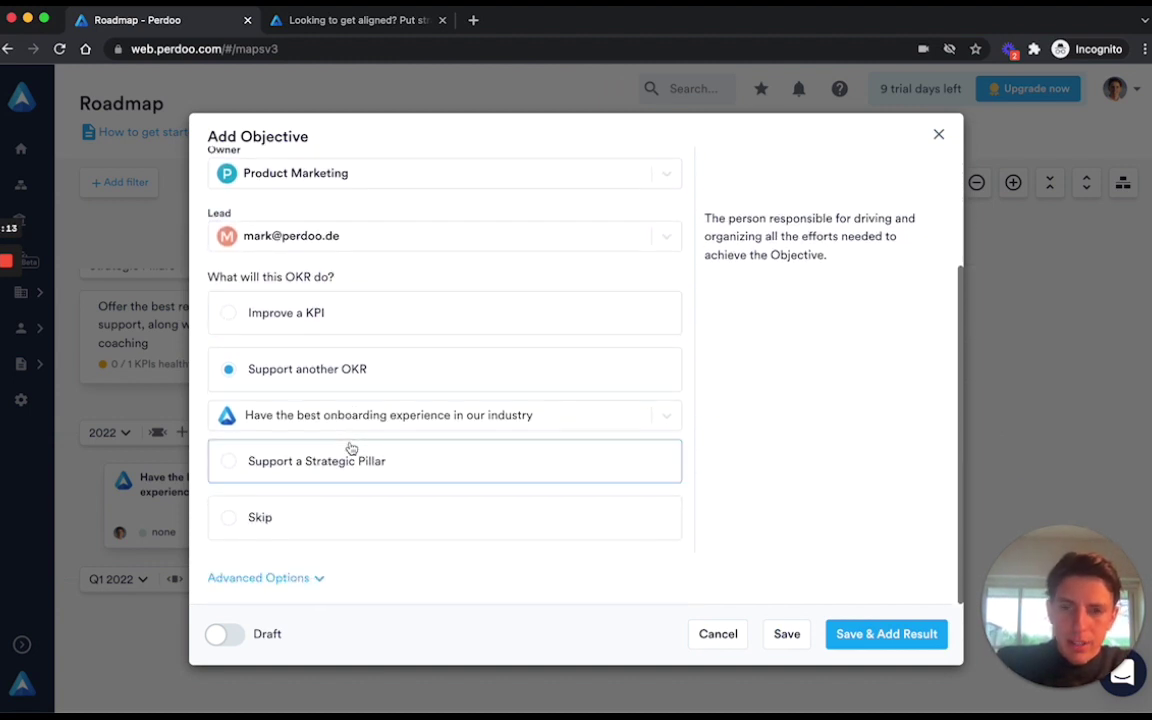
pyautogui.click(222, 635)
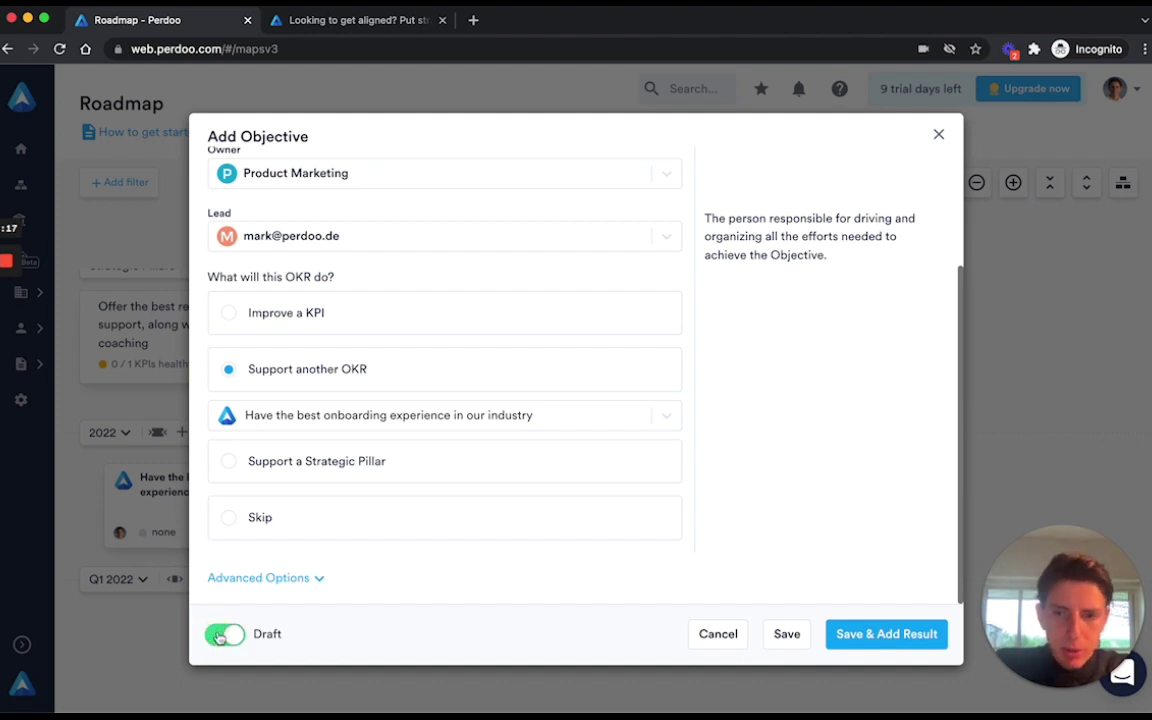
pyautogui.click(787, 636)
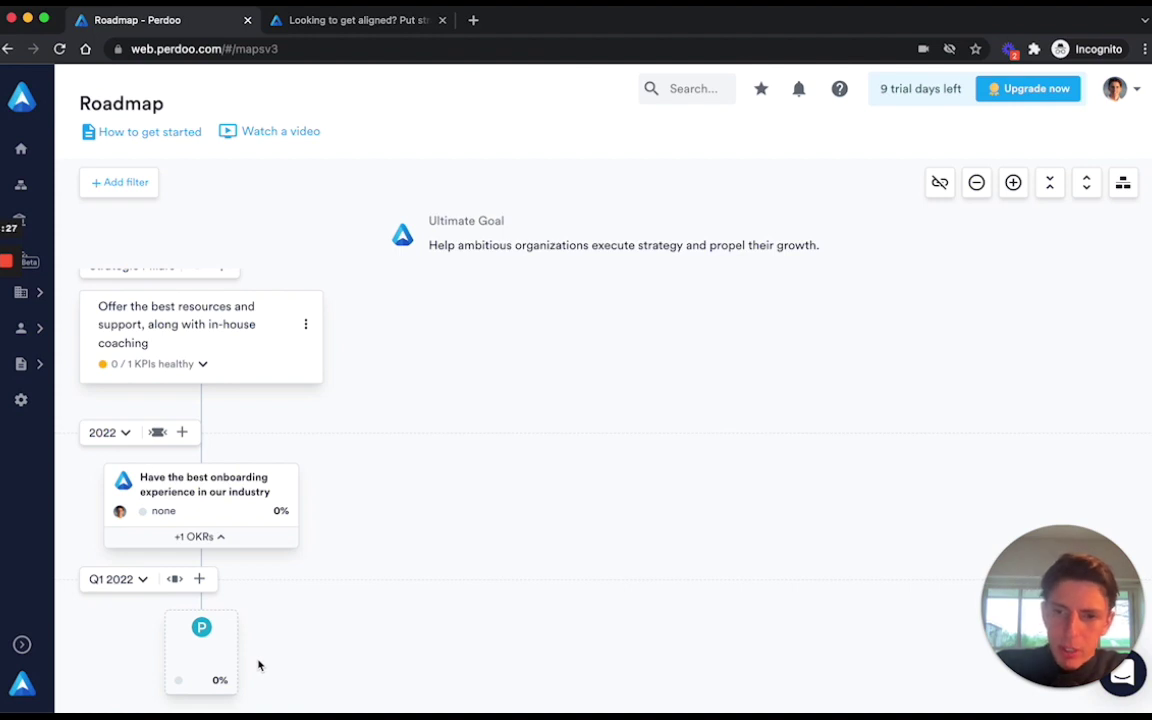
# Switch Q1 2022 to bigger cards and zoom the roadmap out two steps.
pyautogui.click(175, 580)
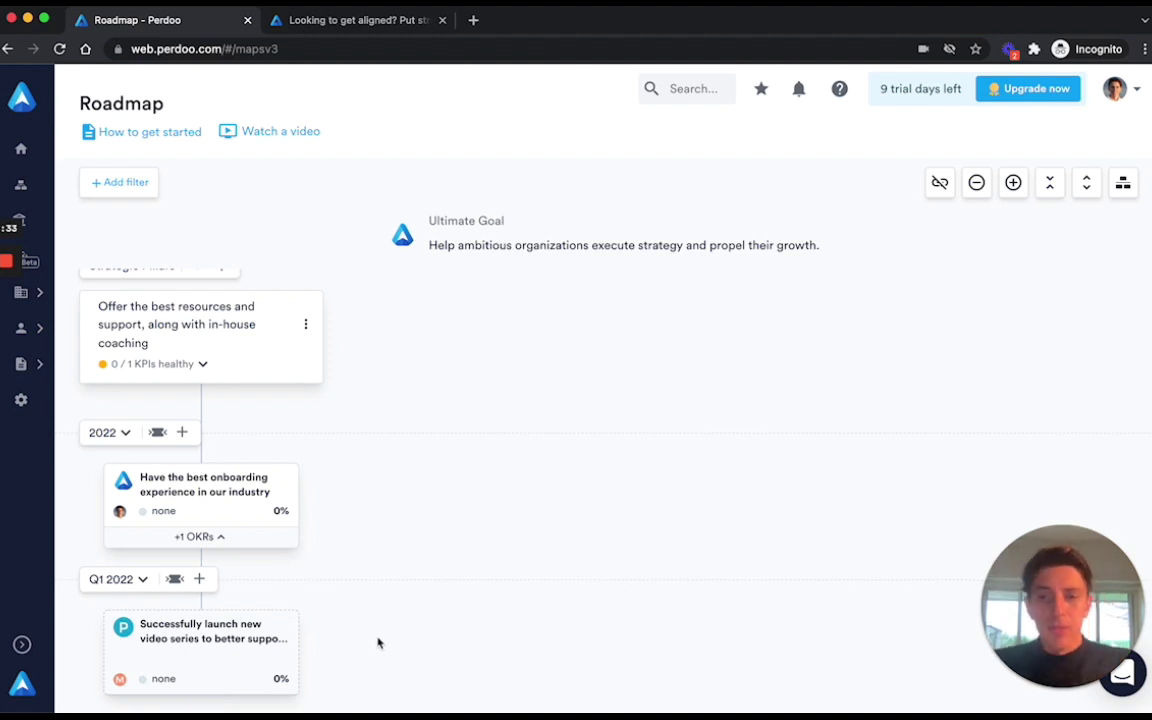
pyautogui.scroll(1, 378, 643)
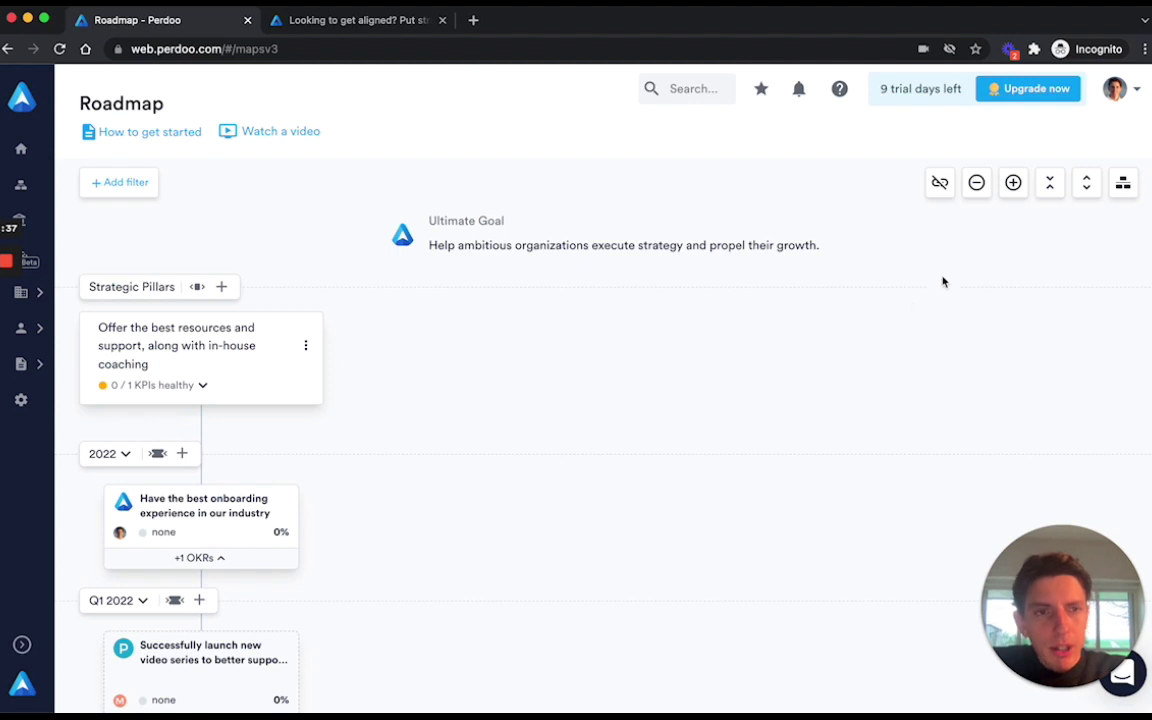
pyautogui.click(976, 185)
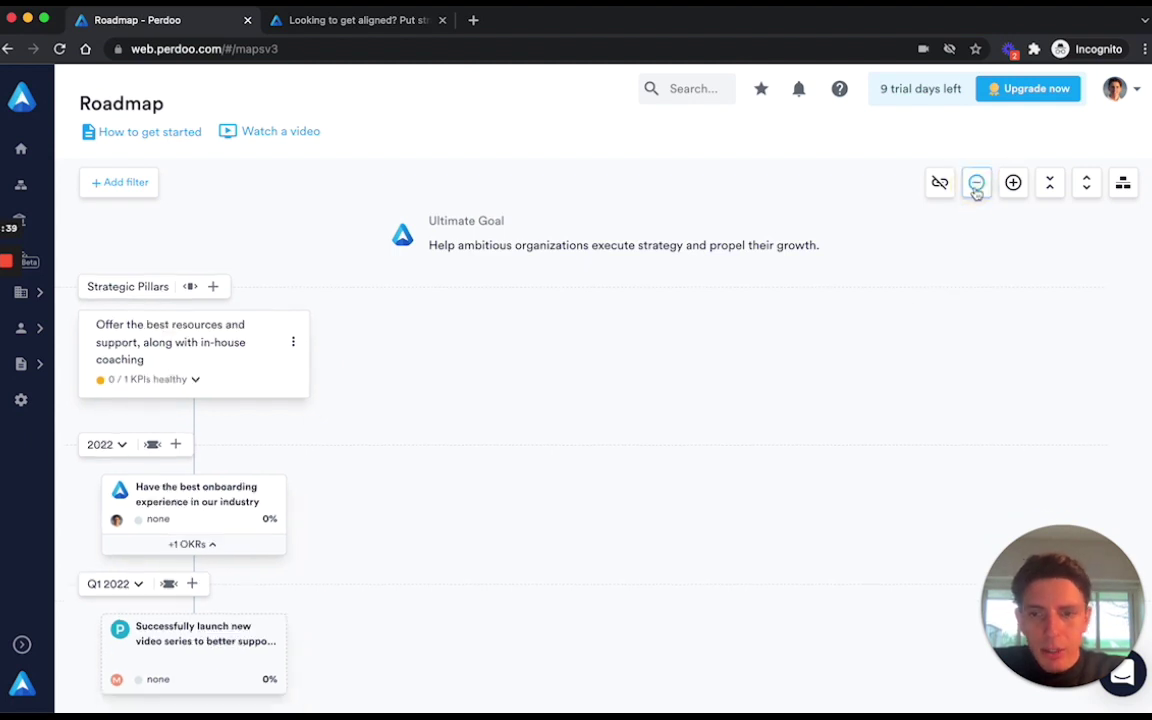
pyautogui.click(976, 188)
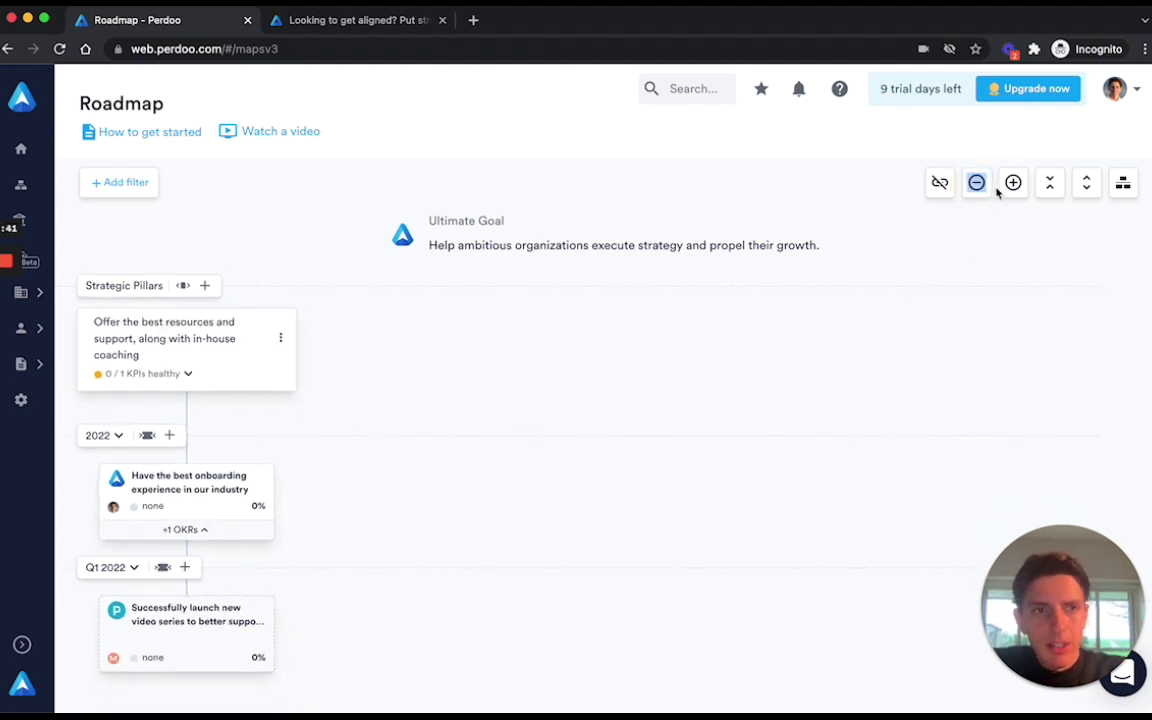
pyautogui.click(137, 185)
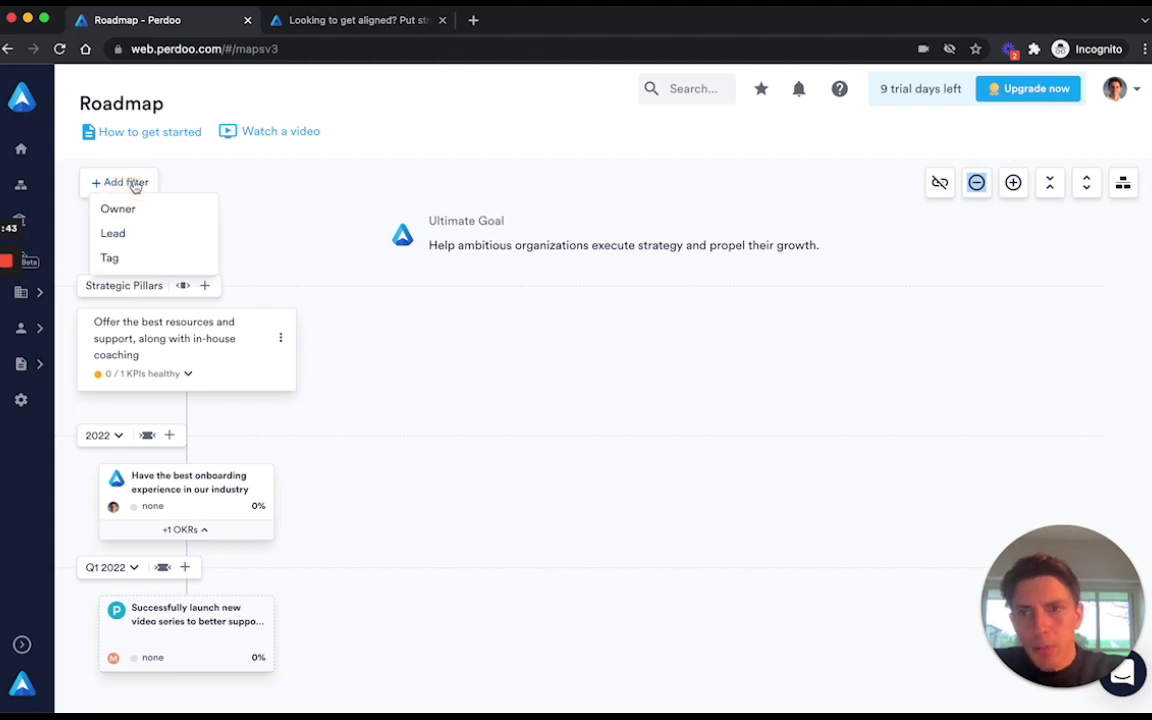
pyautogui.click(316, 264)
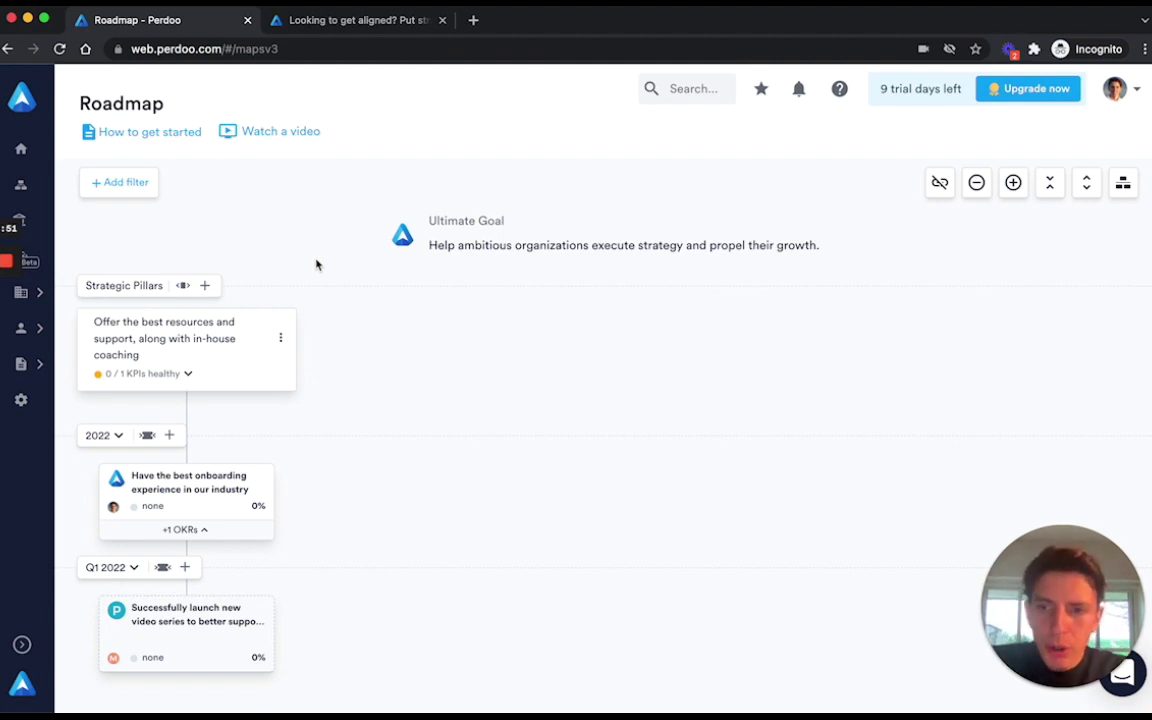
pyautogui.moveTo(261, 482)
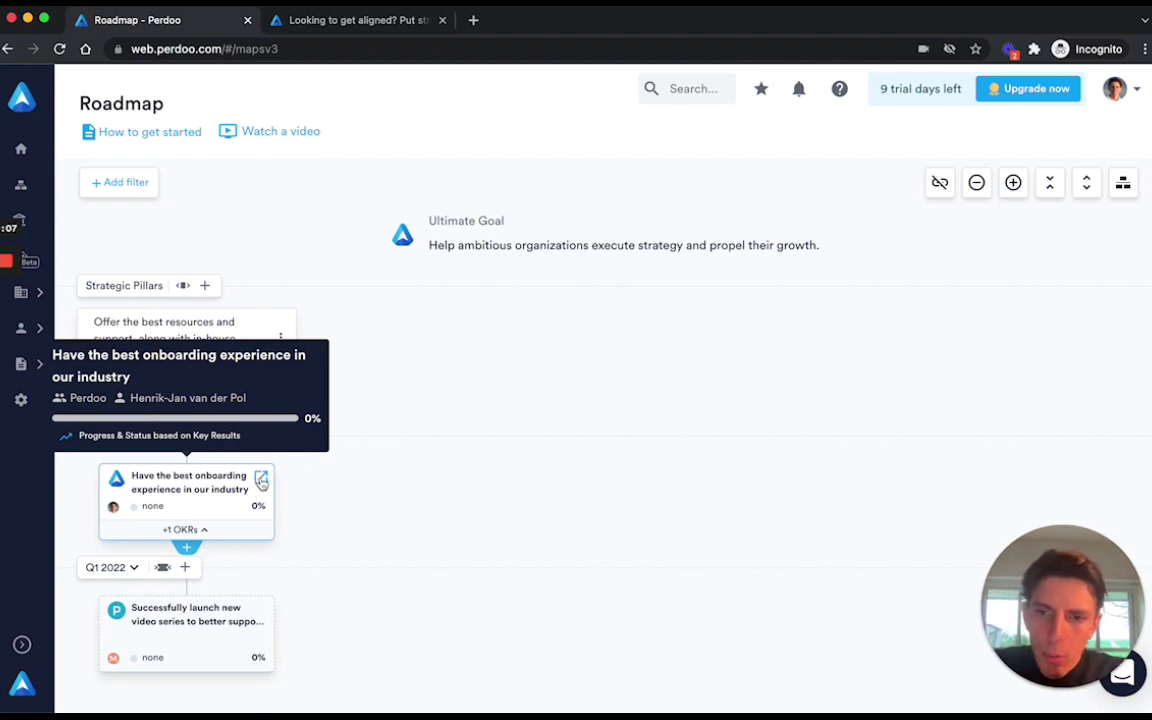
# Open the onboarding objective's Aligned Objectives tab and its action menu.
pyautogui.click(261, 481)
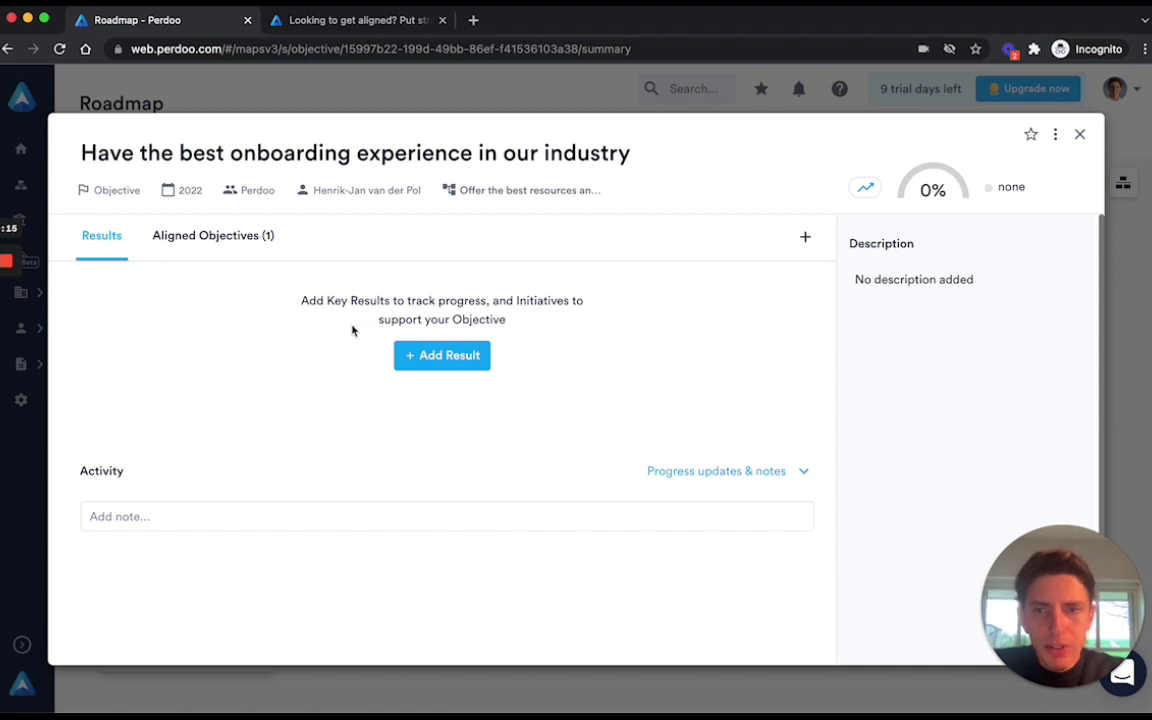
pyautogui.click(234, 246)
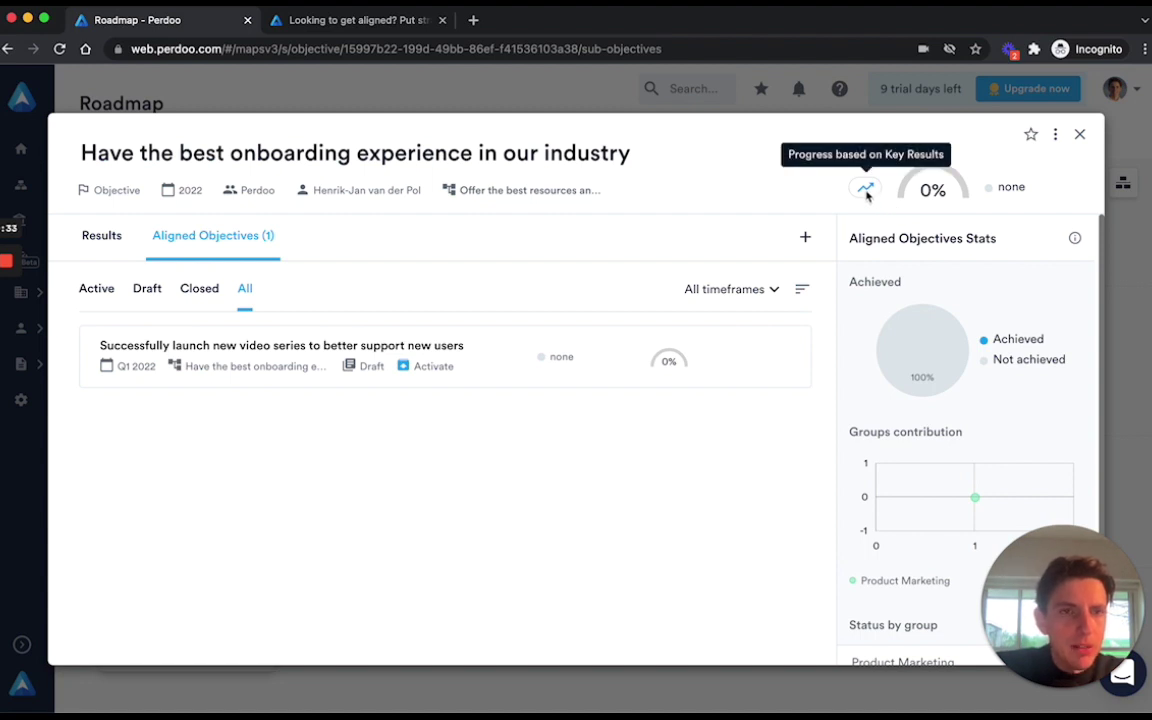
pyautogui.click(1054, 136)
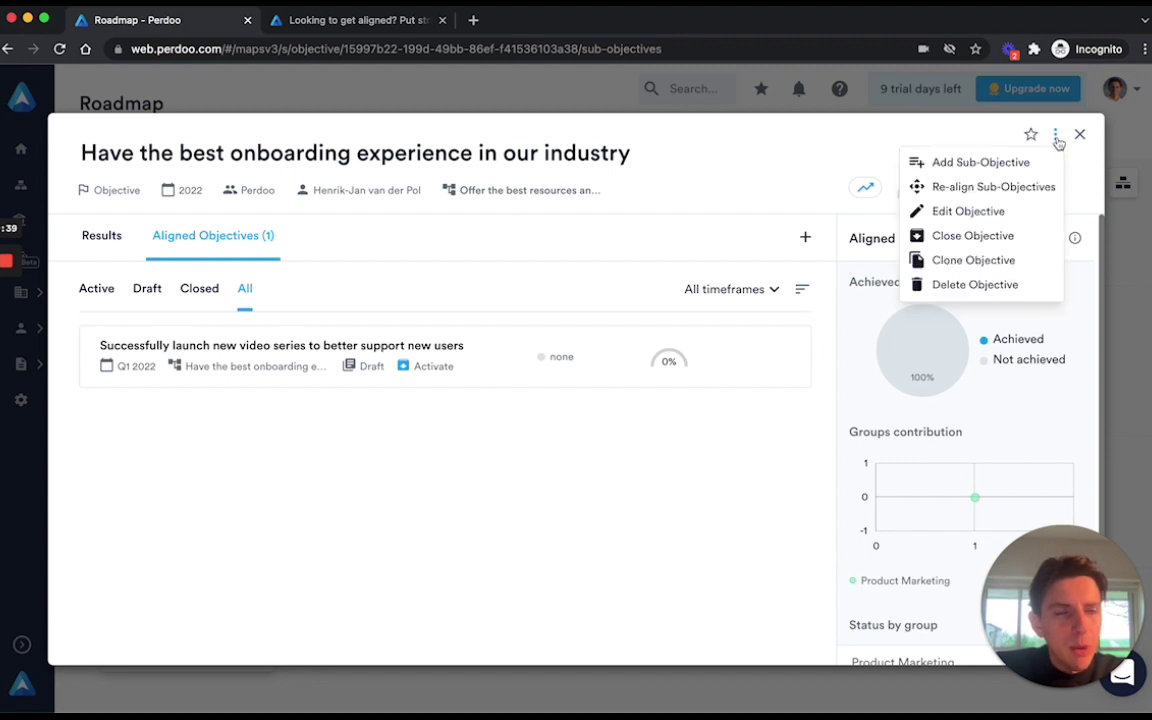
# Set the onboarding objective's Progress Calculation to Aligned Objective and save.
pyautogui.click(1000, 211)
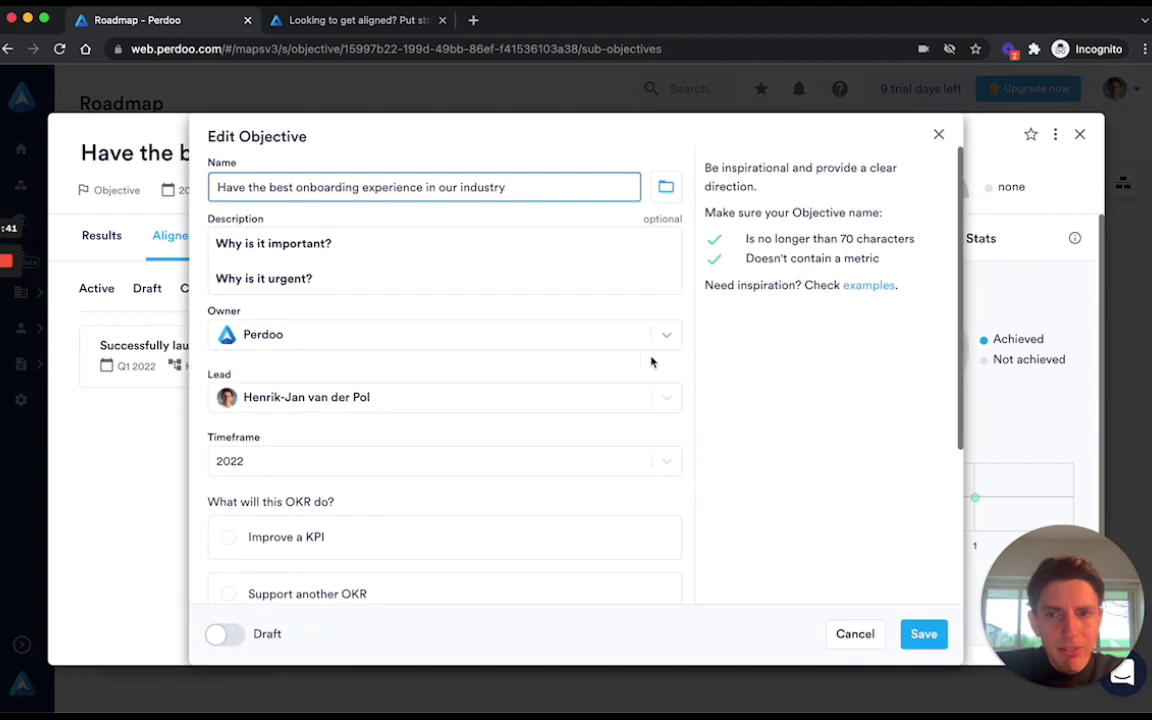
pyautogui.scroll(-5, 587, 424)
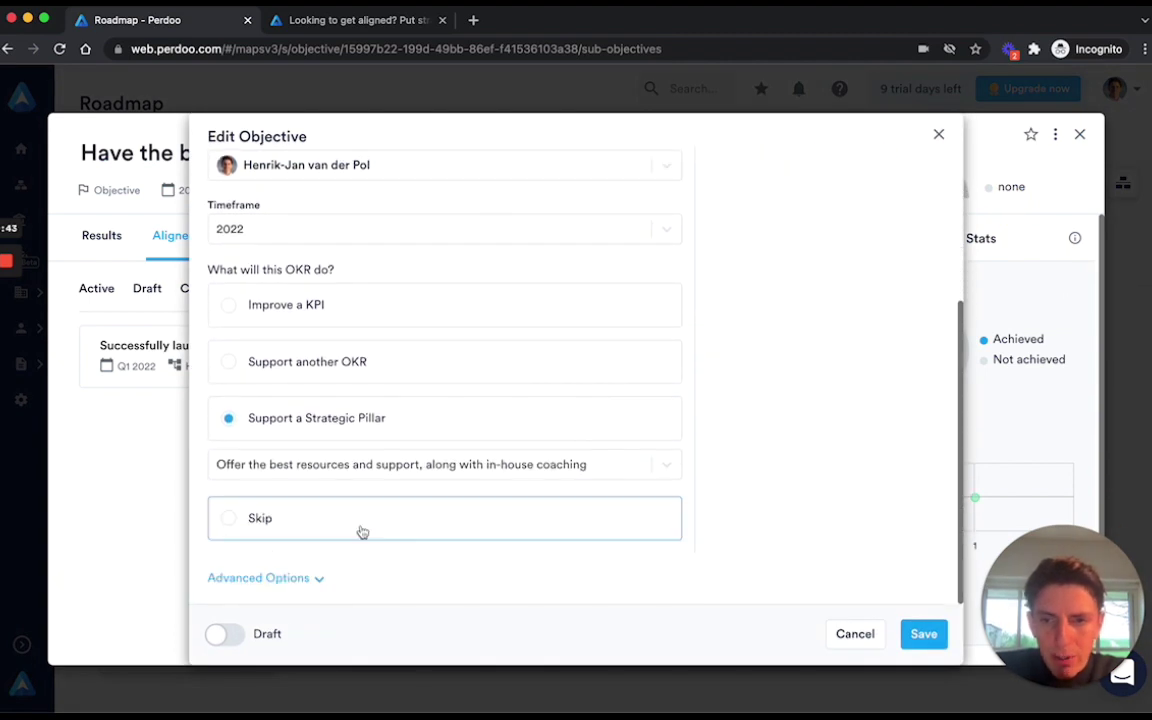
pyautogui.click(299, 580)
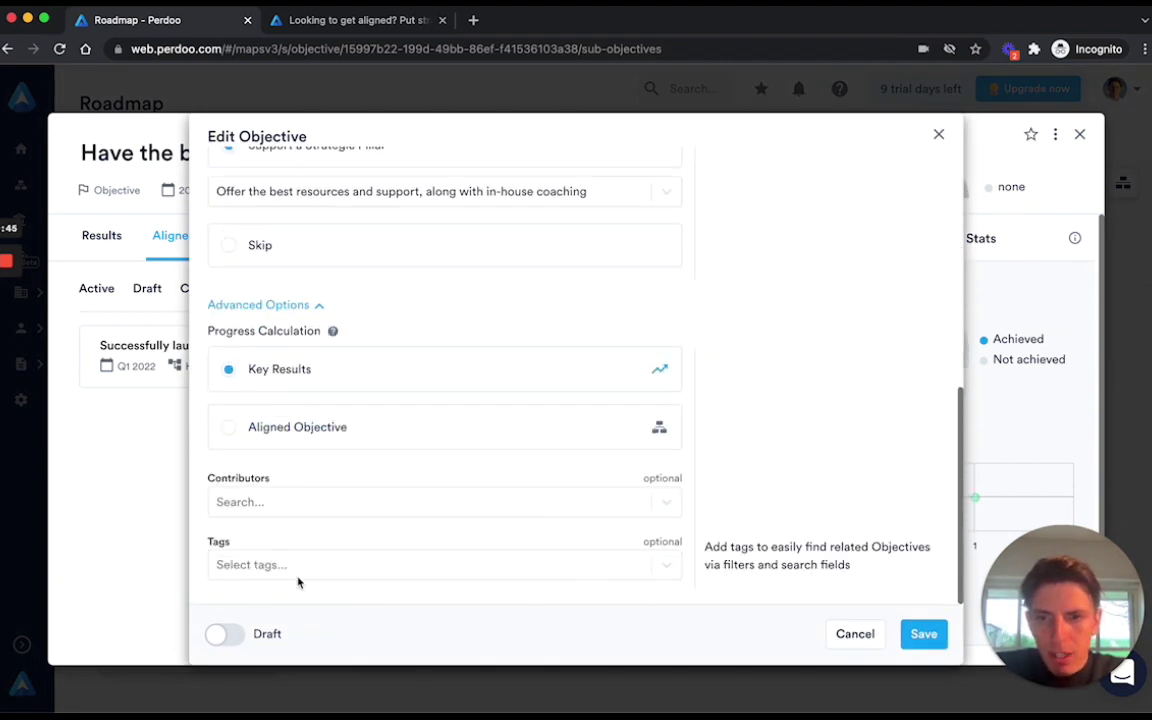
pyautogui.moveTo(303, 381)
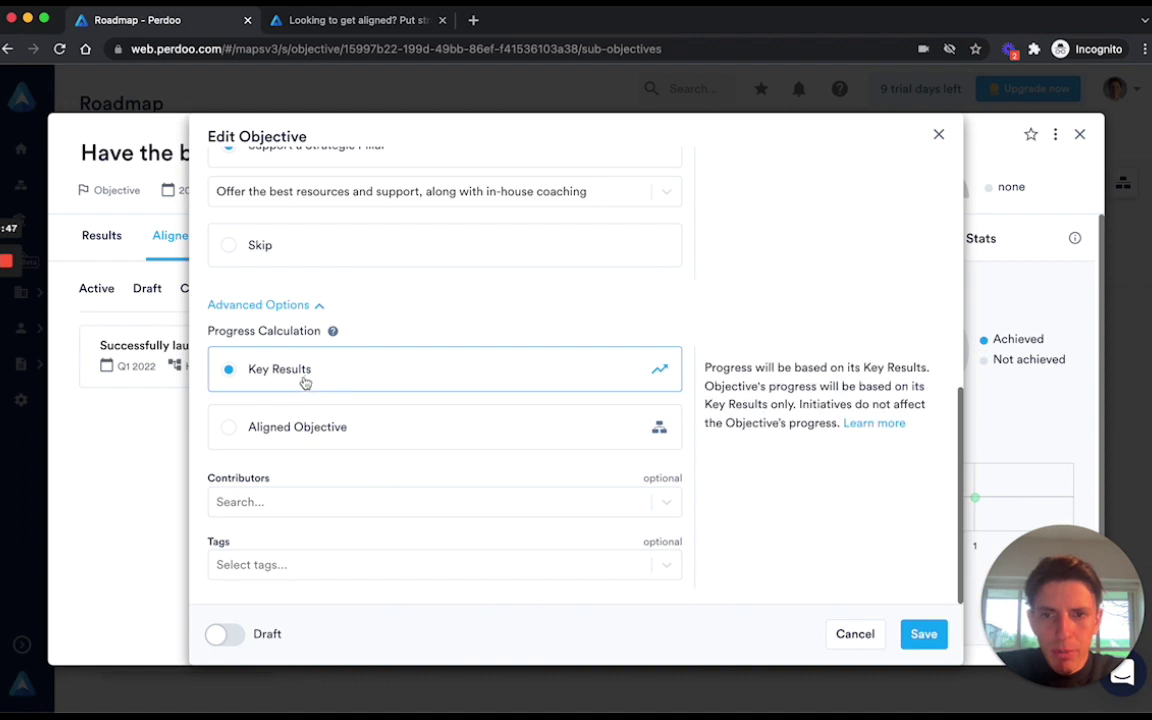
pyautogui.click(339, 431)
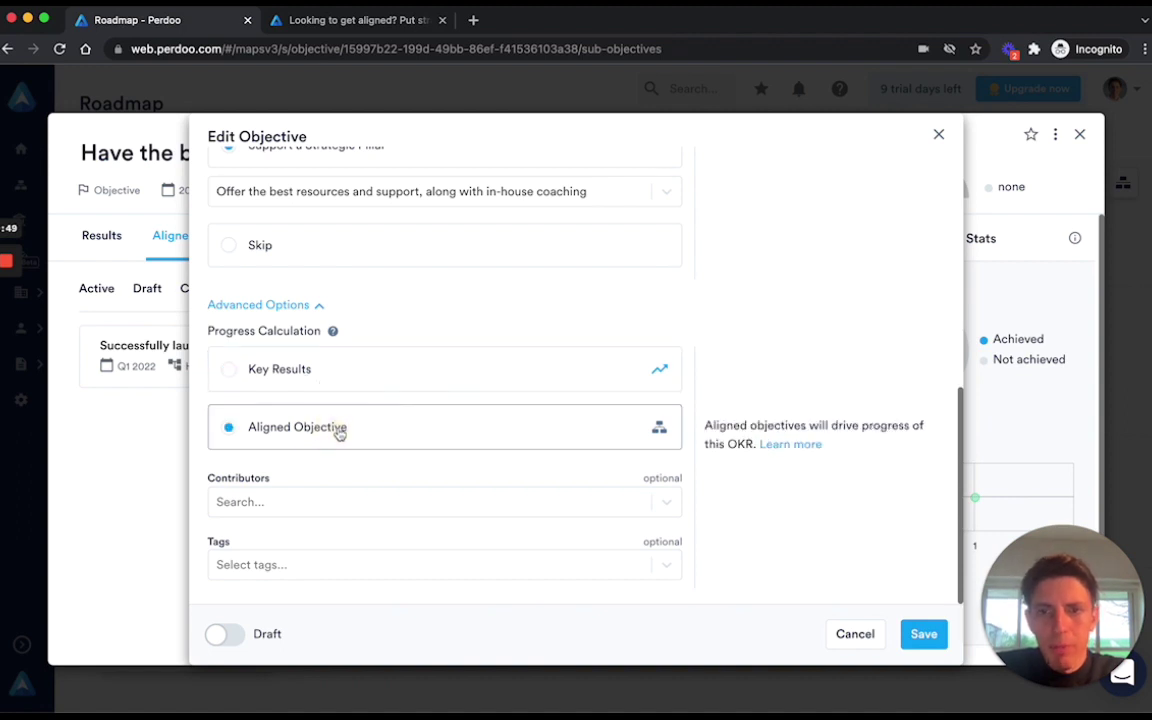
pyautogui.click(921, 635)
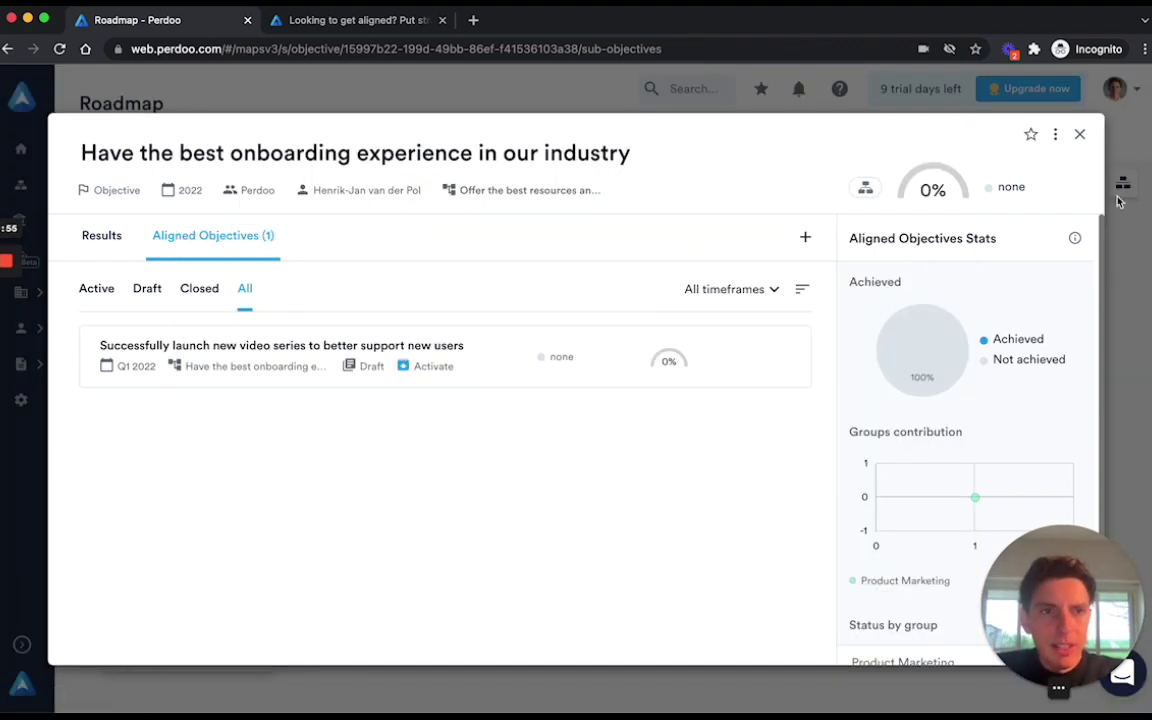
# Close the onboarding objective's detail view to return to the Roadmap.
pyautogui.click(1081, 136)
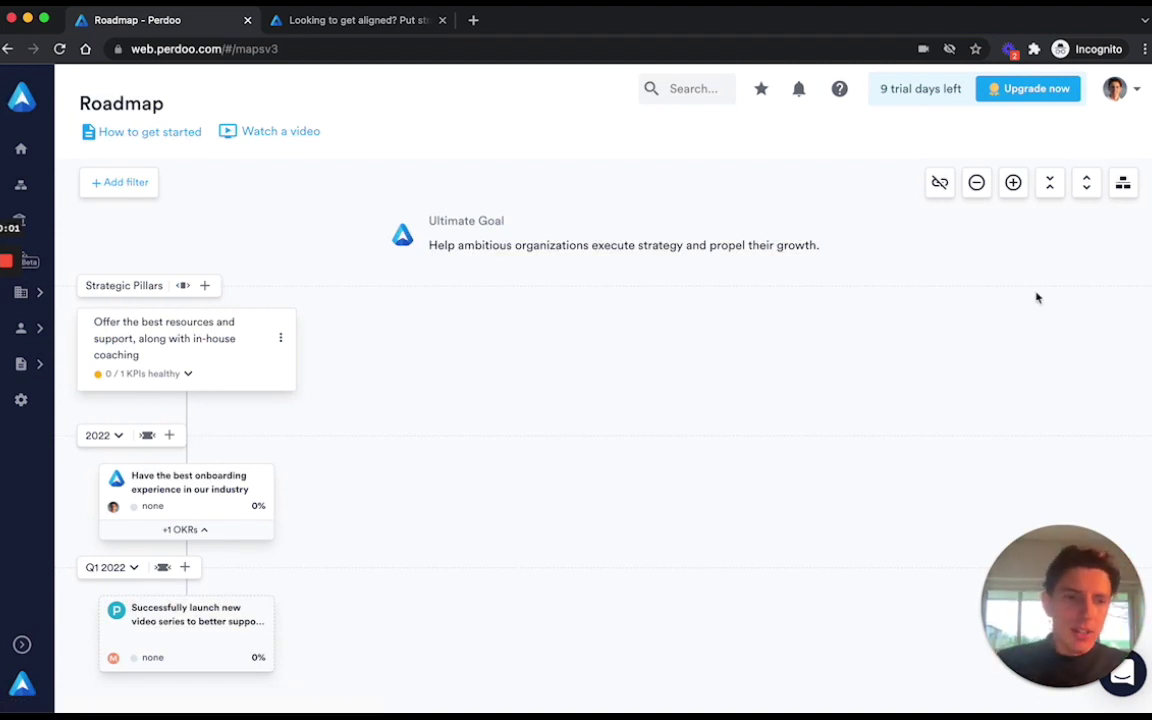
pyautogui.moveTo(1103, 681)
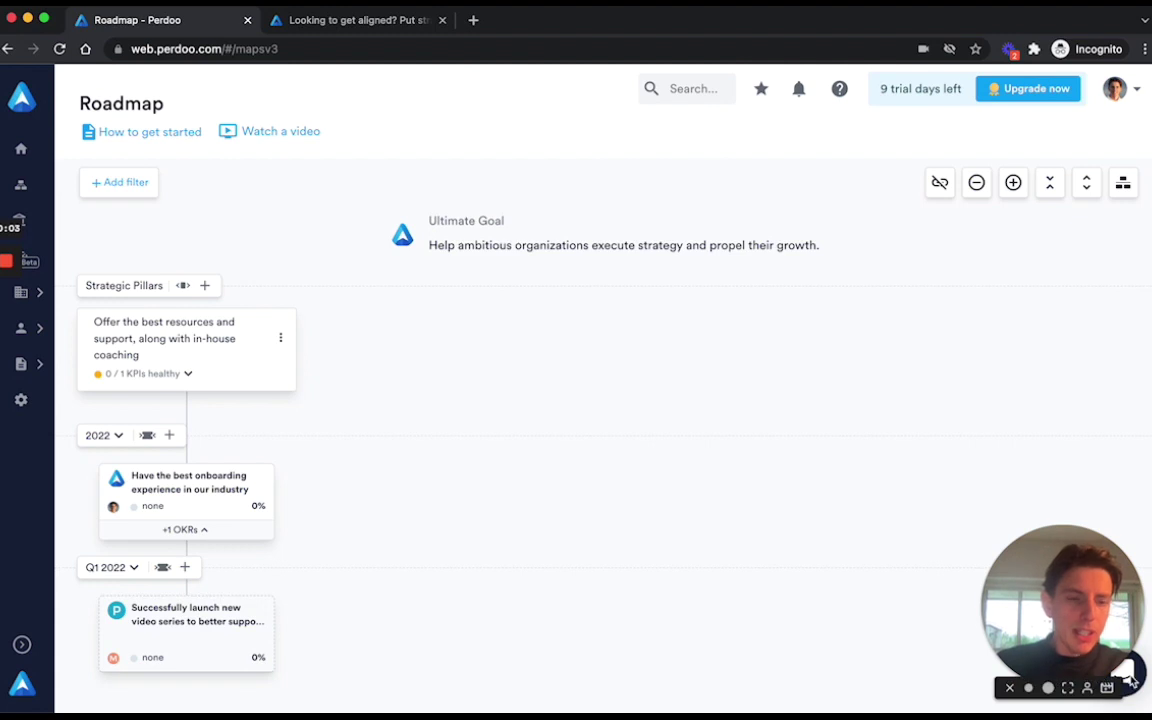